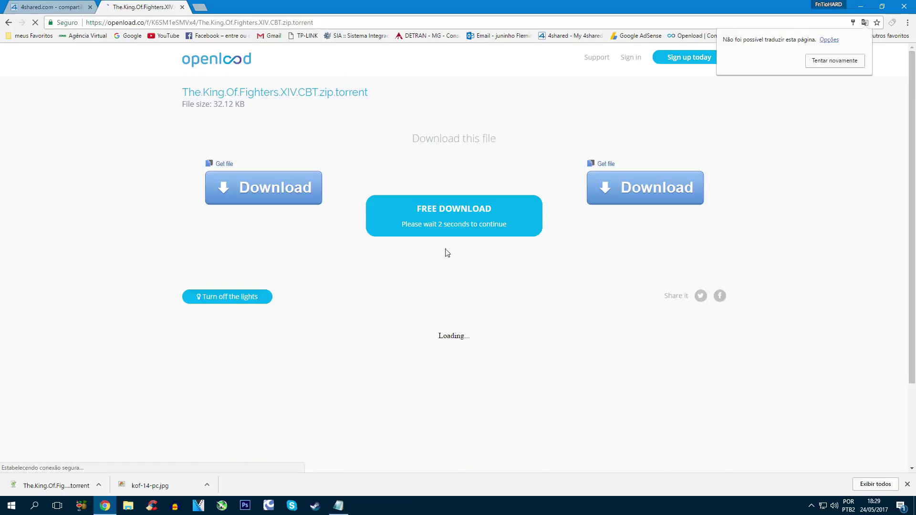
- Download The.King.Of.Fighters.XIV.CBT.zip.torrent from the Openload page, dismissing the pop-up ads, and minimize the browser
{"action": "left_click", "coordinate": [432, 224]}
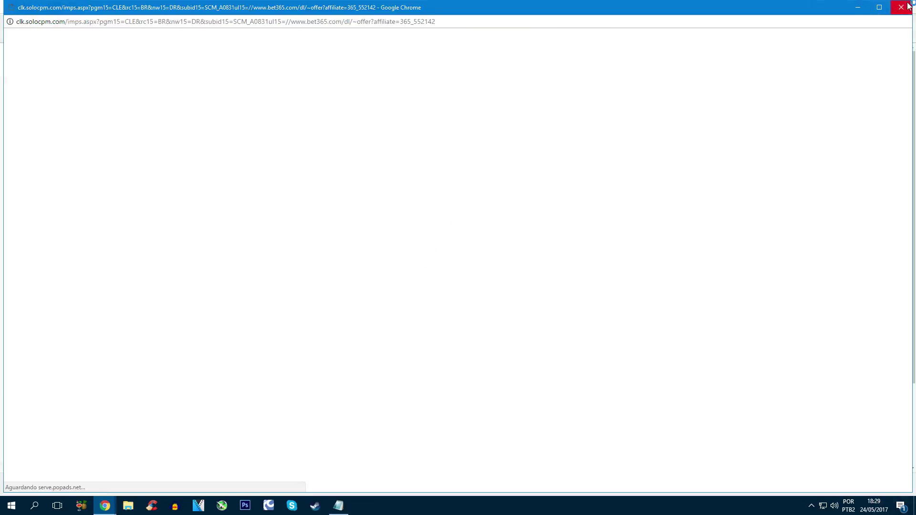
{"action": "left_click", "coordinate": [904, 5]}
{"action": "left_click", "coordinate": [425, 224]}
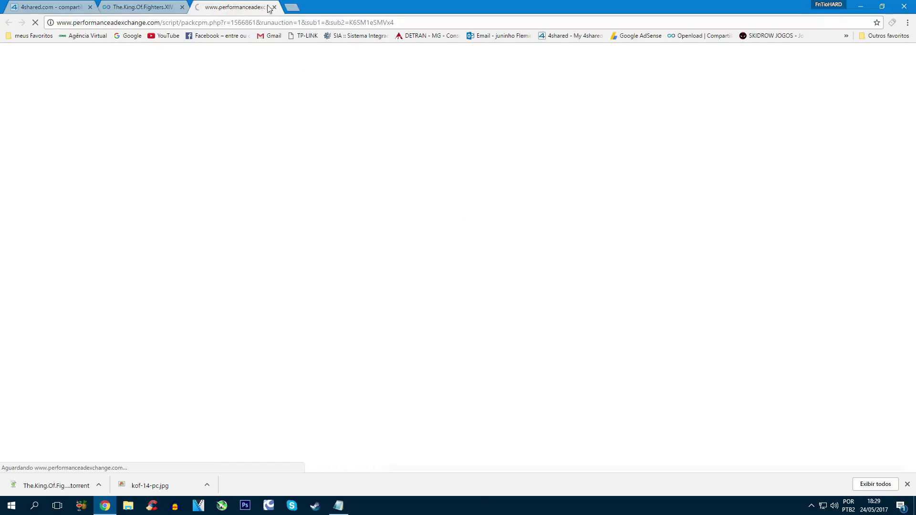
{"action": "left_click", "coordinate": [274, 7]}
{"action": "left_click", "coordinate": [446, 221]}
{"action": "left_click", "coordinate": [905, 7]}
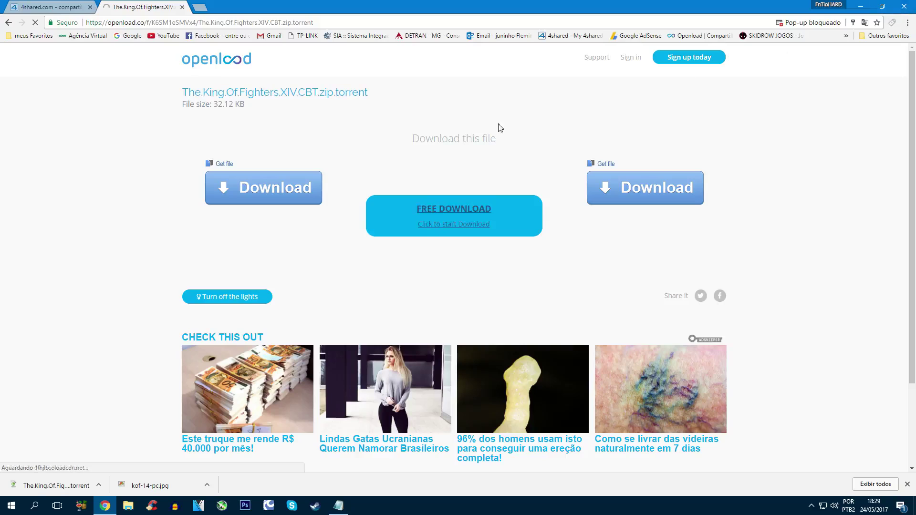
{"action": "left_click", "coordinate": [137, 22]}
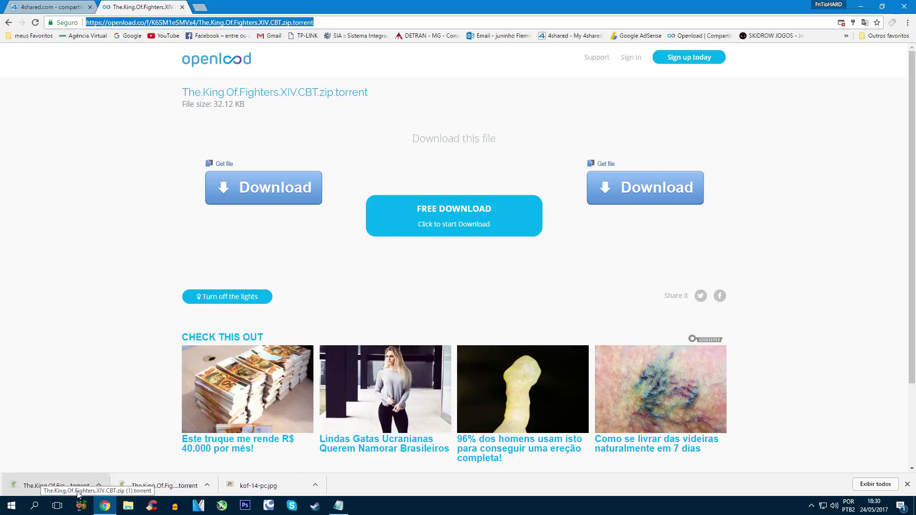
{"action": "left_click", "coordinate": [860, 6]}
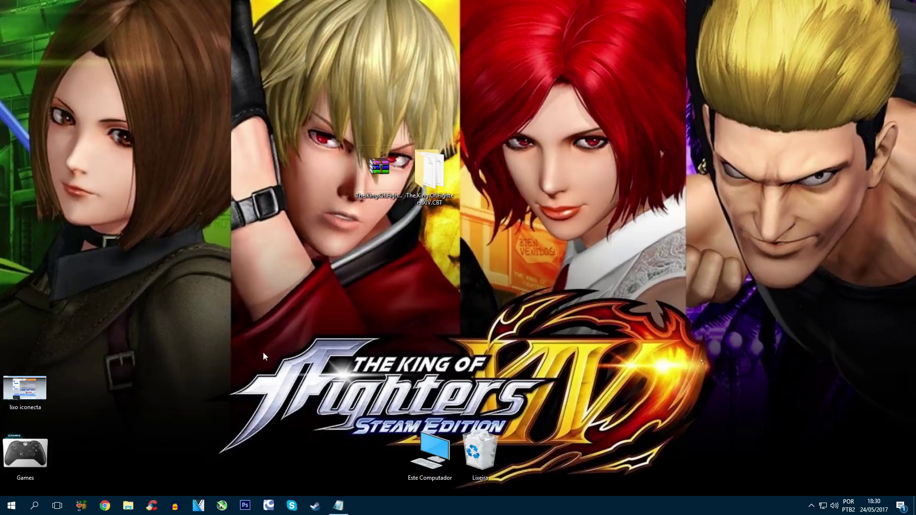
- Move the torrent file The.King.Of.Fighters.XIV.CBT.zip (1) from the Downloads folder to the desktop and close the folder
{"action": "double_click", "coordinate": [431, 451]}
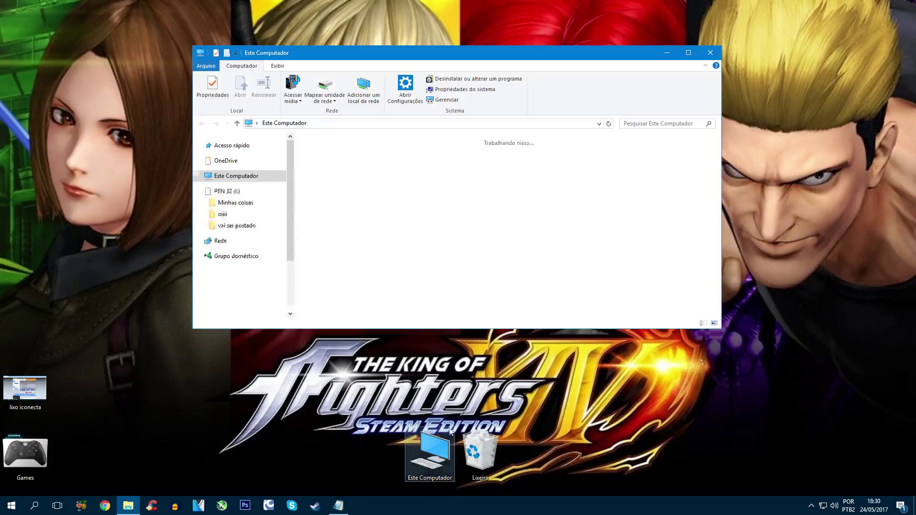
{"action": "left_click", "coordinate": [226, 211]}
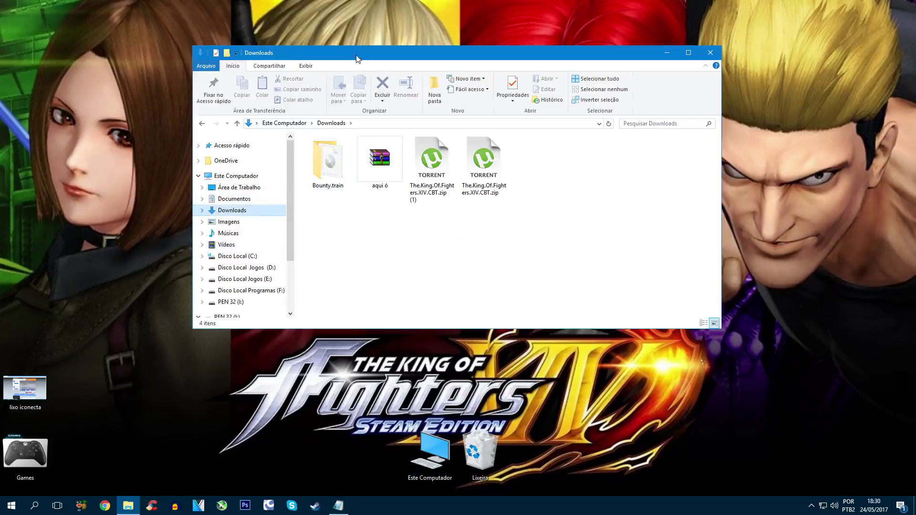
{"action": "left_click_drag", "start_coordinate": [358, 54], "coordinate": [341, 49]}
{"action": "left_click", "coordinate": [415, 162]}
{"action": "left_click_drag", "start_coordinate": [146, 176], "coordinate": [136, 112]}
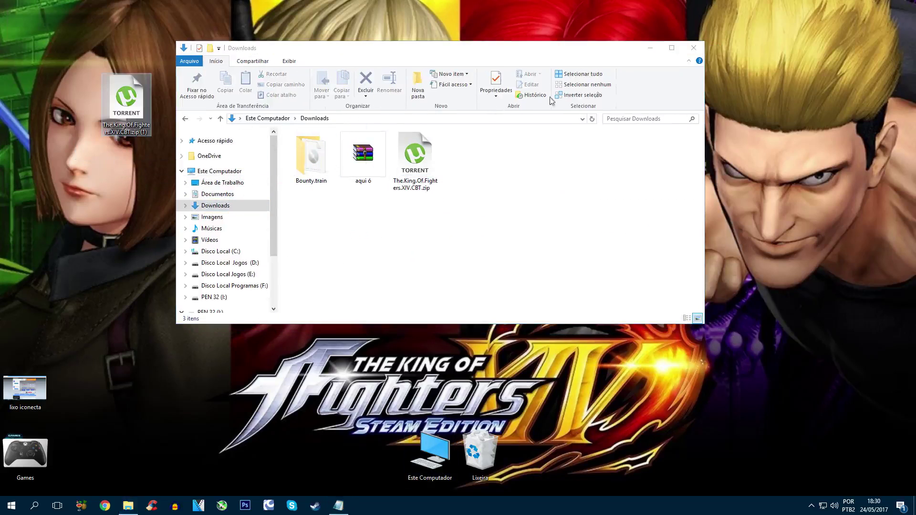
{"action": "left_click", "coordinate": [693, 48]}
{"action": "left_click_drag", "start_coordinate": [462, 151], "coordinate": [549, 156]}
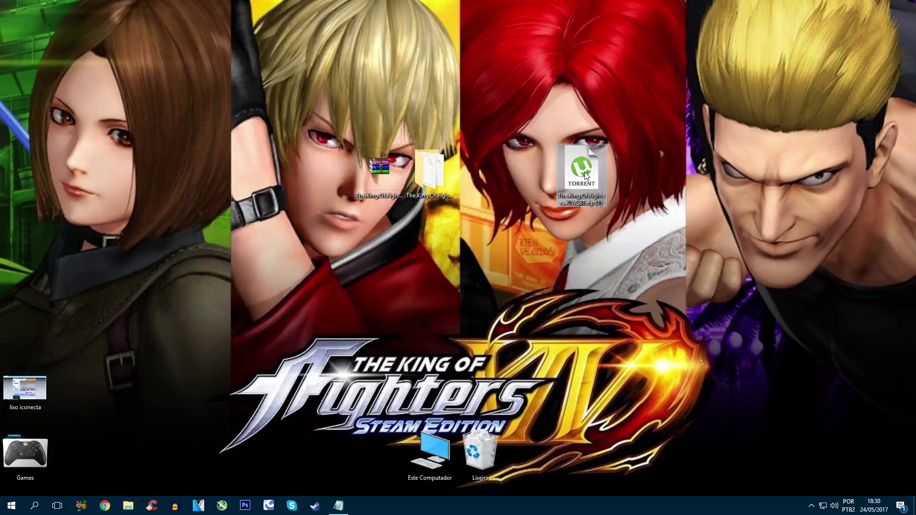
- Open the desktop torrent file in µTorrent and start its download to F:\Downloads
{"action": "key", "text": "Return"}
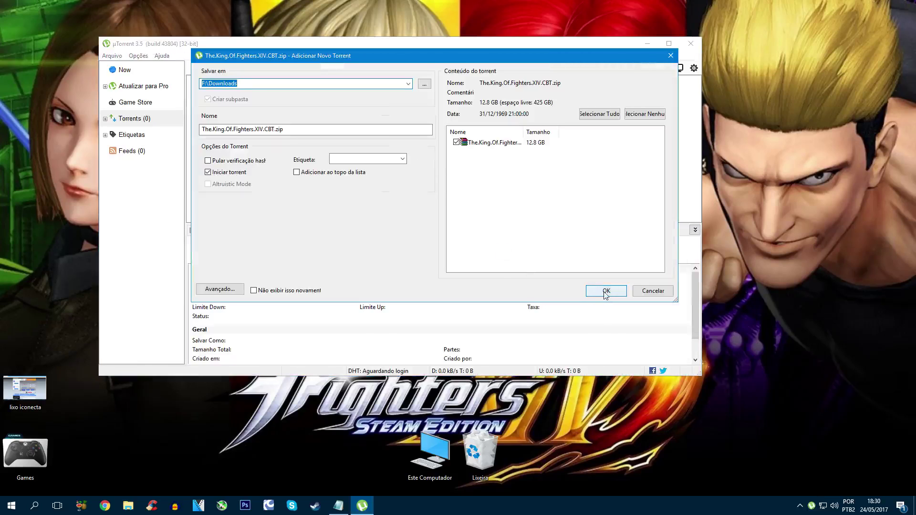
{"action": "left_click", "coordinate": [605, 292]}
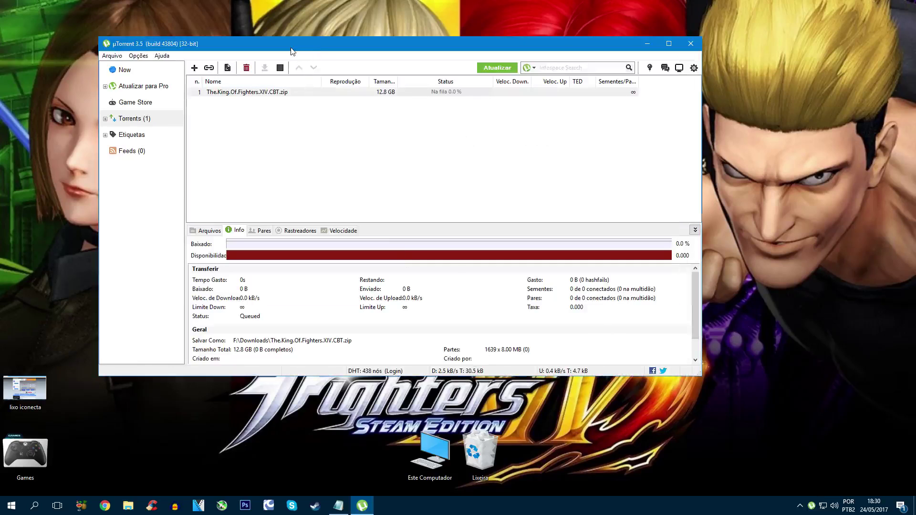
{"action": "left_click_drag", "start_coordinate": [305, 50], "coordinate": [287, 46]}
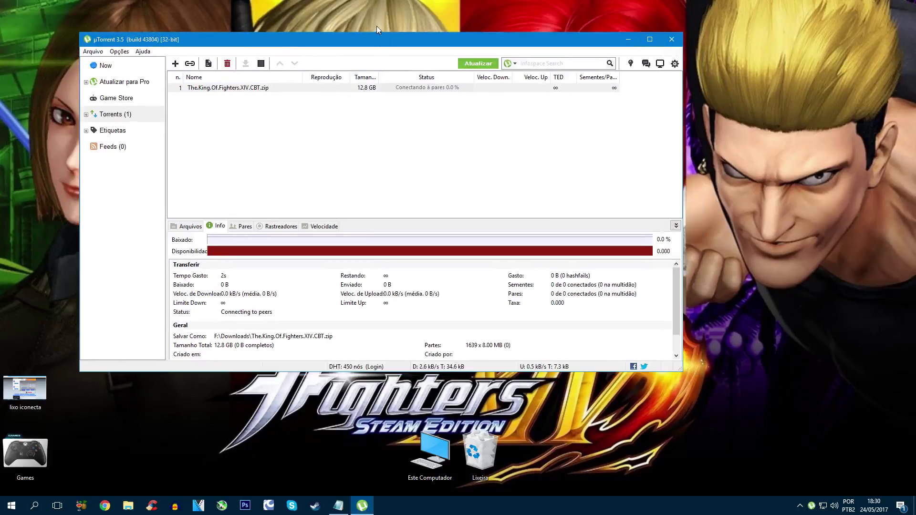
{"action": "left_click_drag", "start_coordinate": [379, 41], "coordinate": [373, 41]}
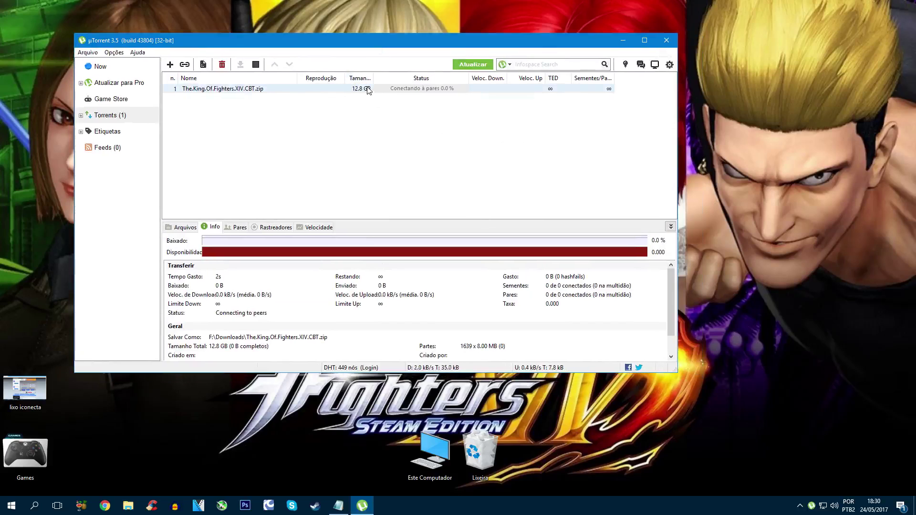
- Delete The.King.Of.Fighters.XIV.CBT.zip from the µTorrent list and close µTorrent
{"action": "right_click", "coordinate": [367, 89]}
{"action": "left_click", "coordinate": [476, 234]}
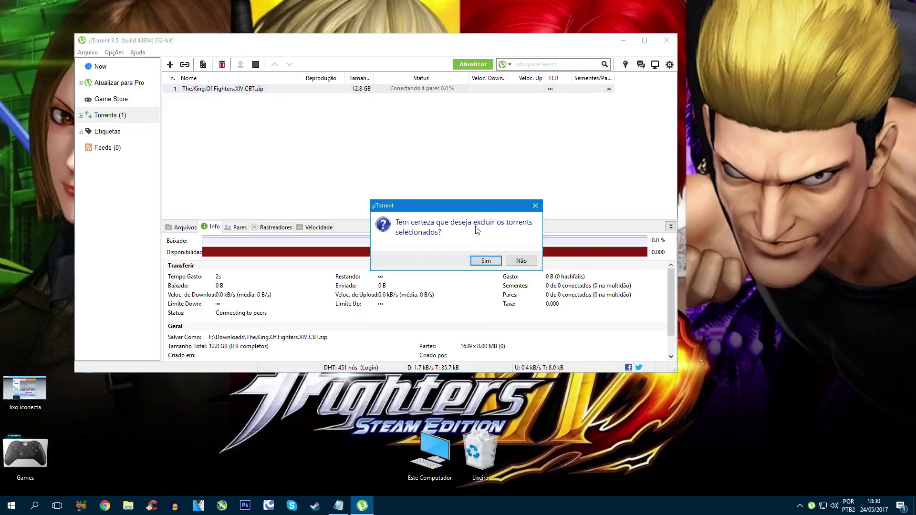
{"action": "left_click", "coordinate": [486, 260]}
{"action": "left_click_drag", "start_coordinate": [460, 37], "coordinate": [466, 37]}
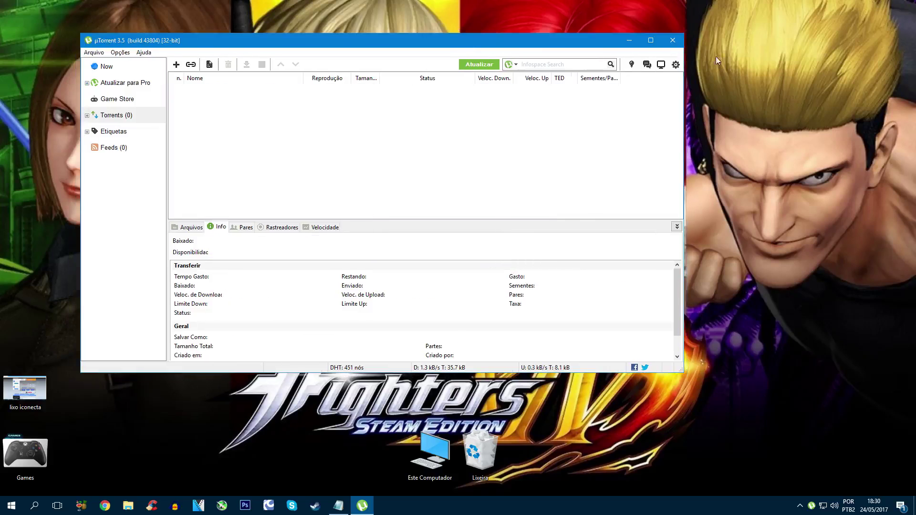
{"action": "left_click", "coordinate": [679, 40]}
- Move the torrent file to the desktop's upper corner and set the game's zip archive apart from the game folder
{"action": "left_click_drag", "start_coordinate": [575, 175], "coordinate": [4, 48]}
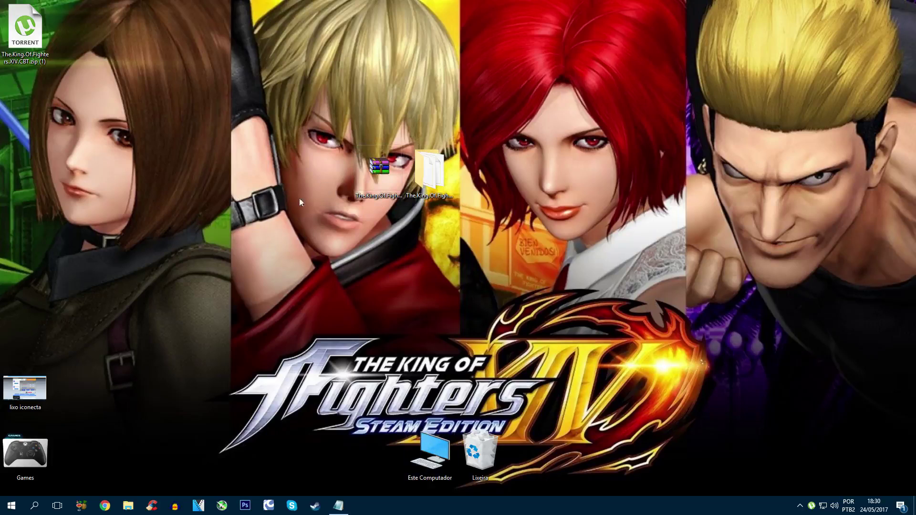
{"action": "left_click", "coordinate": [368, 173]}
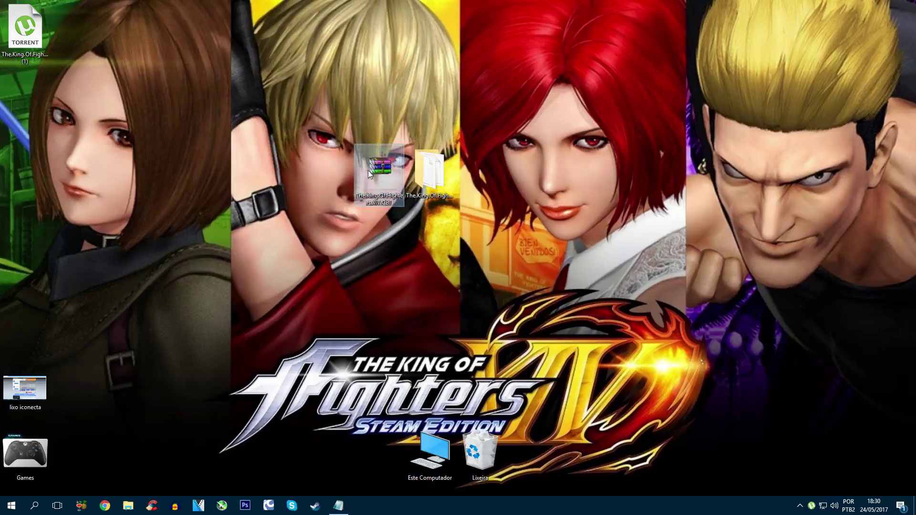
{"action": "double_click", "coordinate": [435, 448]}
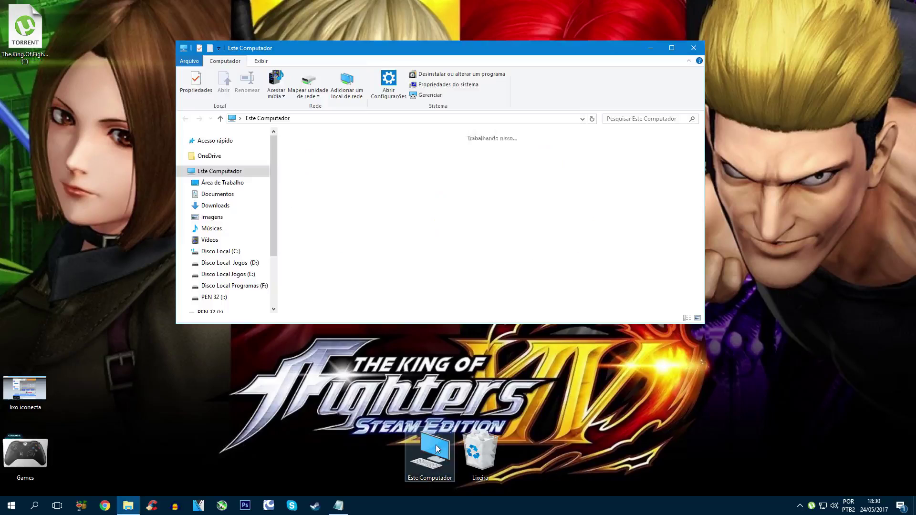
{"action": "left_click", "coordinate": [214, 205]}
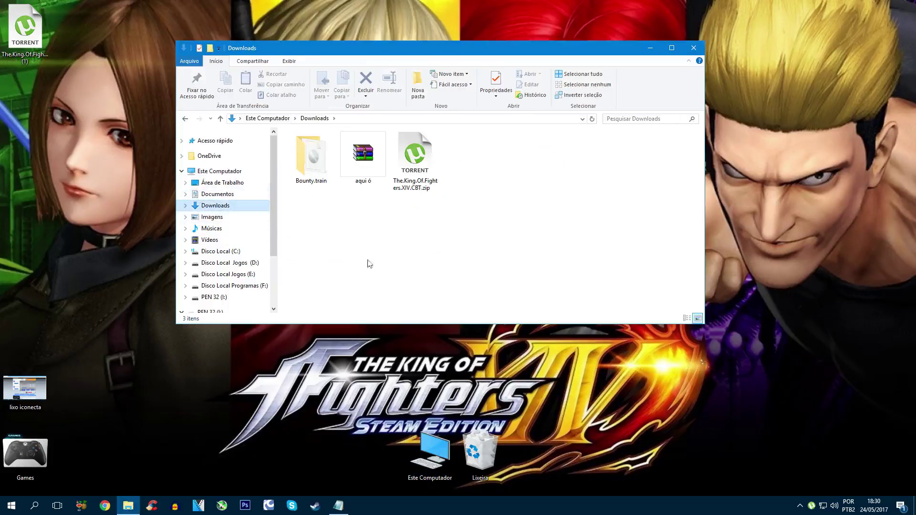
{"action": "left_click", "coordinate": [694, 48]}
{"action": "left_click_drag", "start_coordinate": [370, 168], "coordinate": [316, 173]}
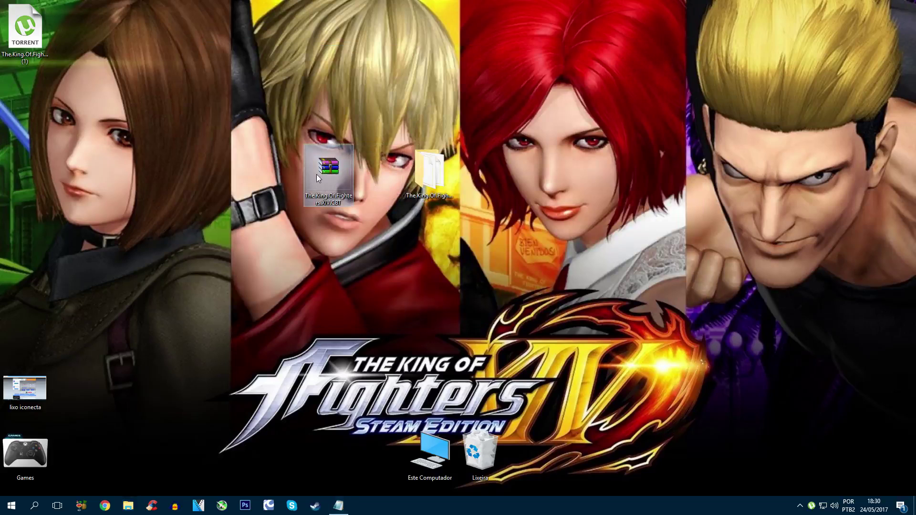
- Extract the game's zip archive on the desktop to its own folder named The.King.Of.Fighters.XIV.CBT
{"action": "right_click", "coordinate": [316, 174]}
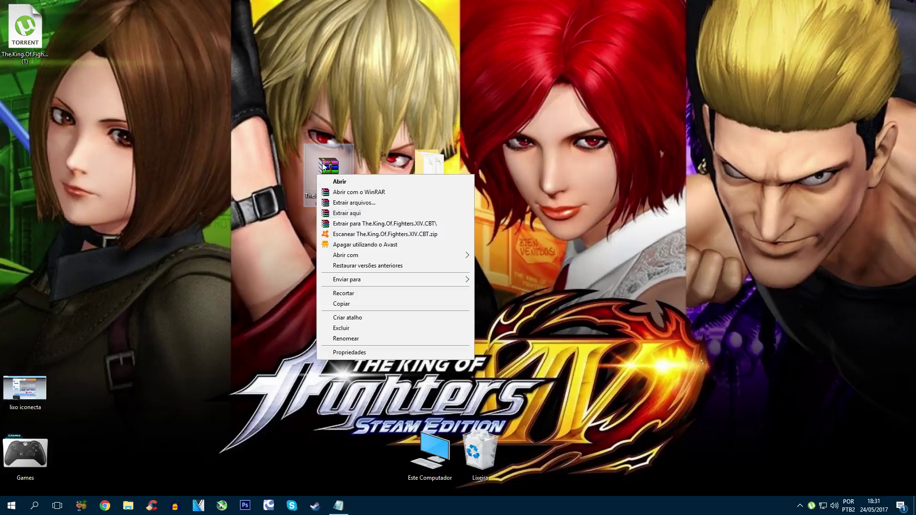
{"action": "key", "text": "Escape"}
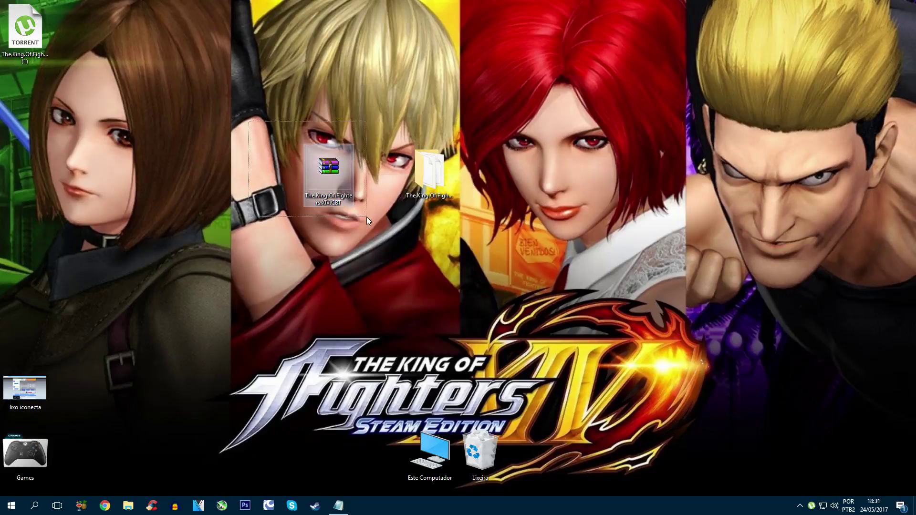
{"action": "right_click", "coordinate": [323, 173]}
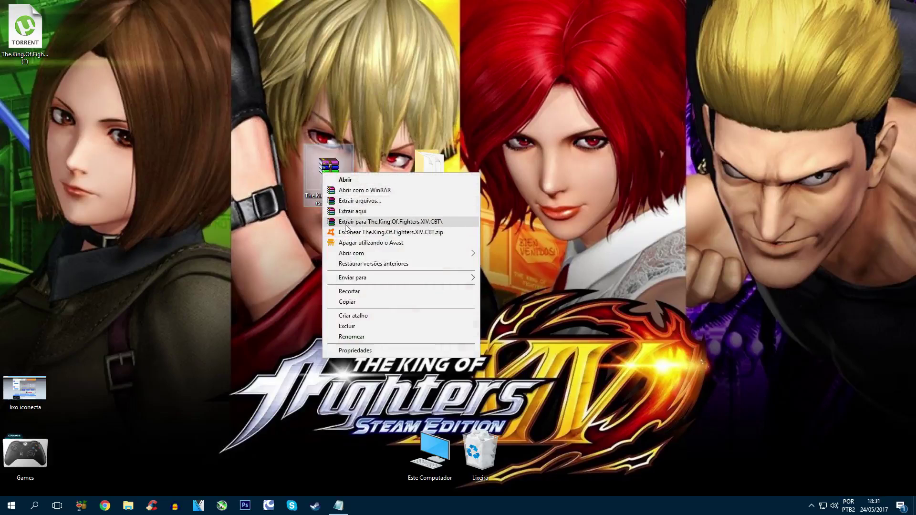
{"action": "left_click", "coordinate": [439, 222]}
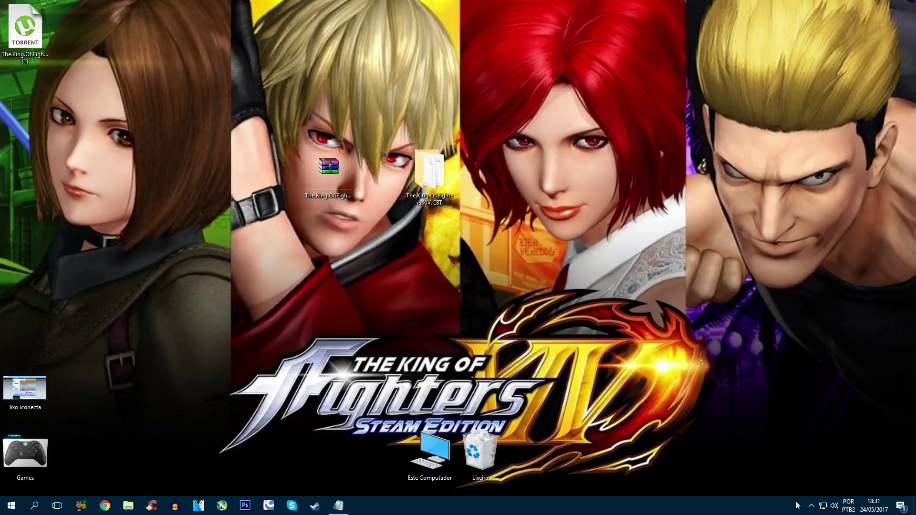
- Open the extracted The.King.Of.Fighters.XIV.CBT folder on the desktop
{"action": "left_click", "coordinate": [811, 505]}
{"action": "left_click_drag", "start_coordinate": [459, 143], "coordinate": [383, 217]}
{"action": "left_click_drag", "start_coordinate": [368, 91], "coordinate": [504, 256]}
{"action": "double_click", "coordinate": [431, 176]}
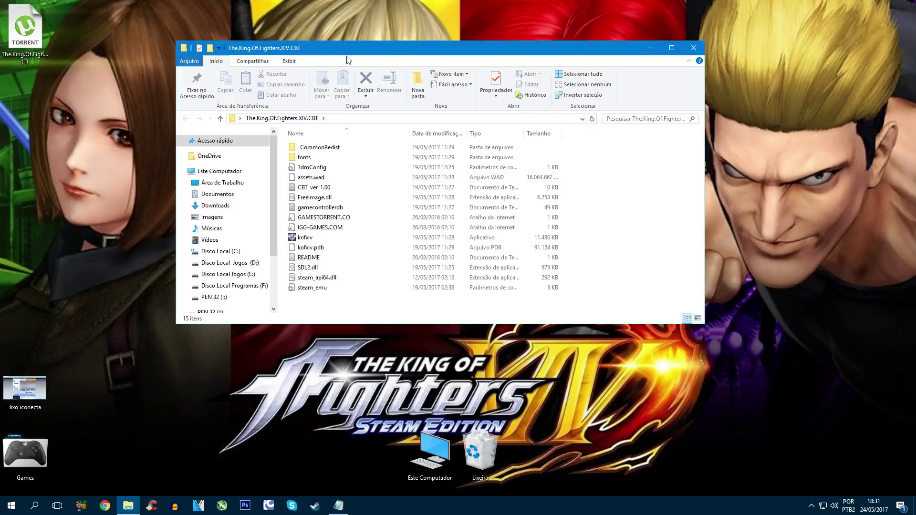
{"action": "left_click_drag", "start_coordinate": [346, 48], "coordinate": [334, 46]}
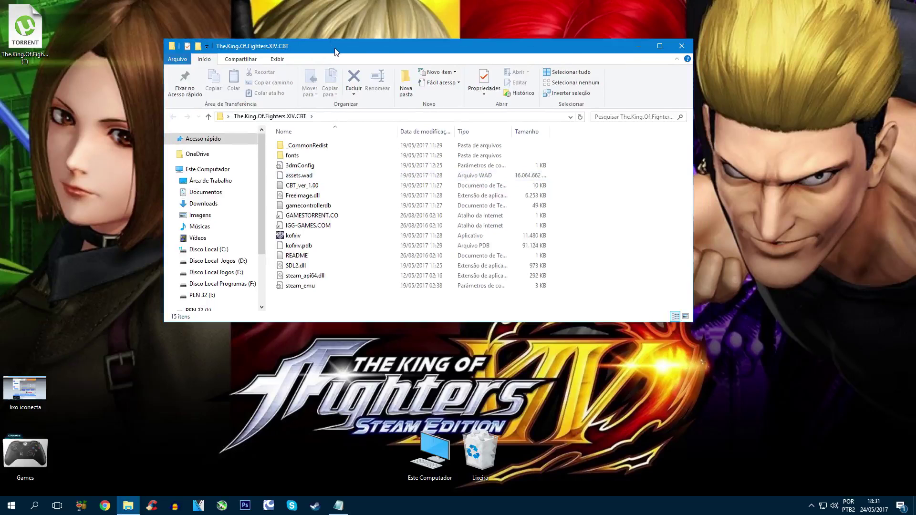
- Go to the DirectX folder inside the game's _CommonRedist folder
{"action": "double_click", "coordinate": [310, 150]}
{"action": "double_click", "coordinate": [298, 148]}
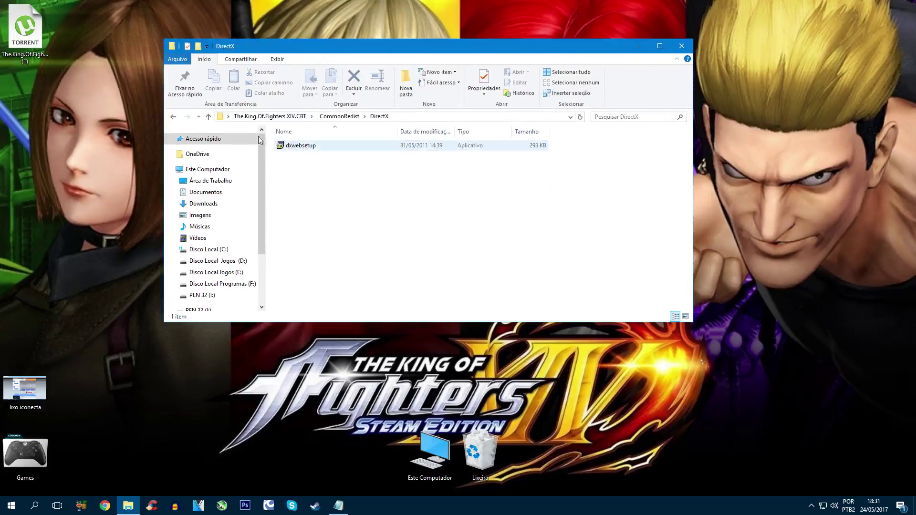
{"action": "left_click", "coordinate": [173, 117]}
{"action": "double_click", "coordinate": [306, 146]}
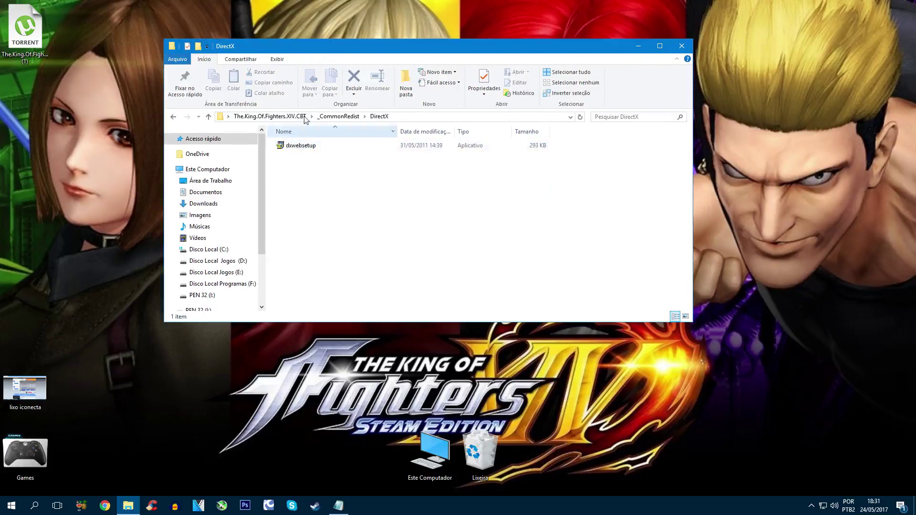
{"action": "left_click_drag", "start_coordinate": [308, 48], "coordinate": [314, 47]}
- Run dxwebsetup as administrator, accept the license agreement and complete the DirectX installation wizard
{"action": "right_click", "coordinate": [306, 149]}
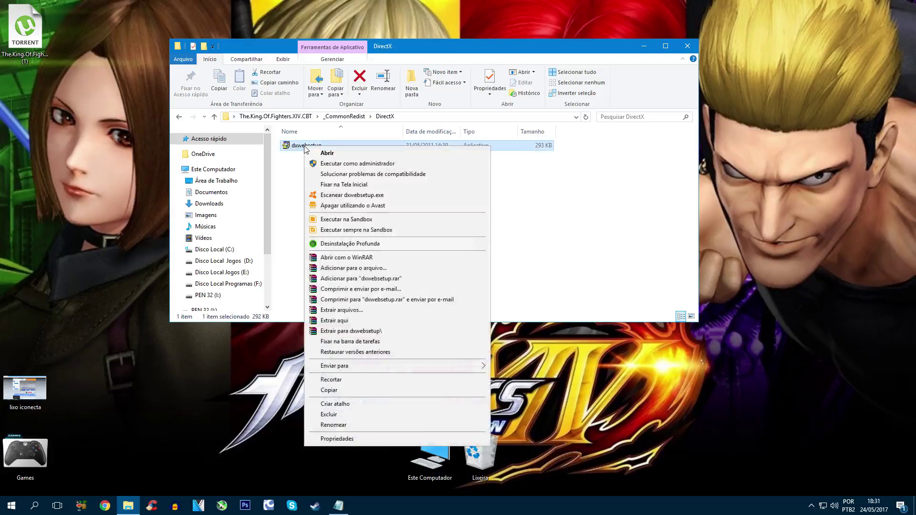
{"action": "left_click", "coordinate": [327, 164]}
{"action": "left_click", "coordinate": [404, 317]}
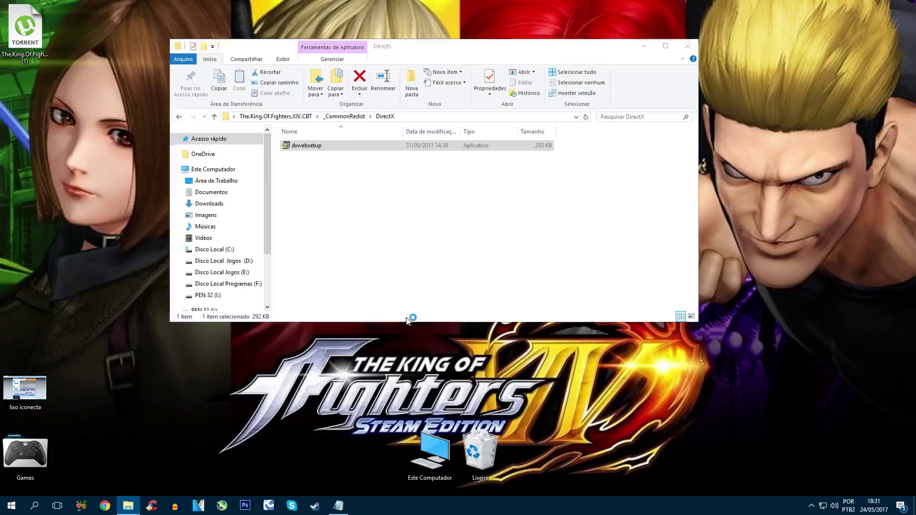
{"action": "left_click", "coordinate": [201, 250]}
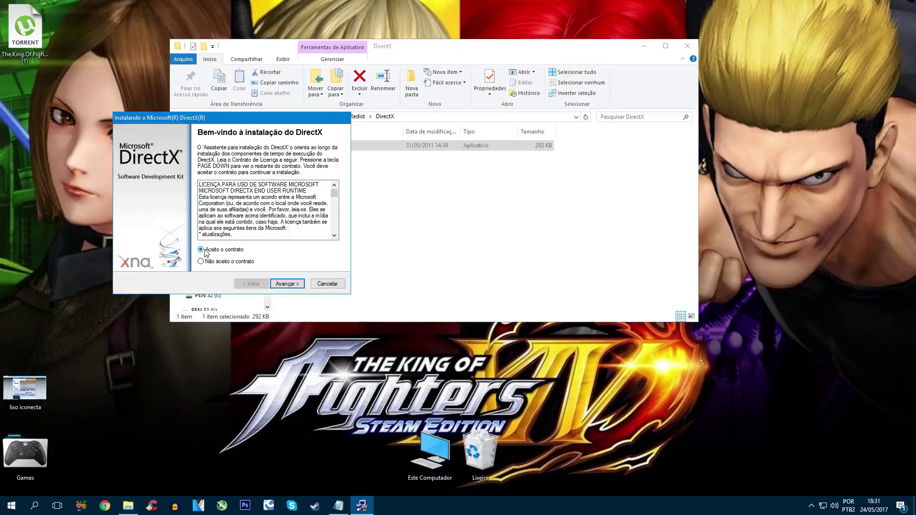
{"action": "left_click", "coordinate": [287, 284]}
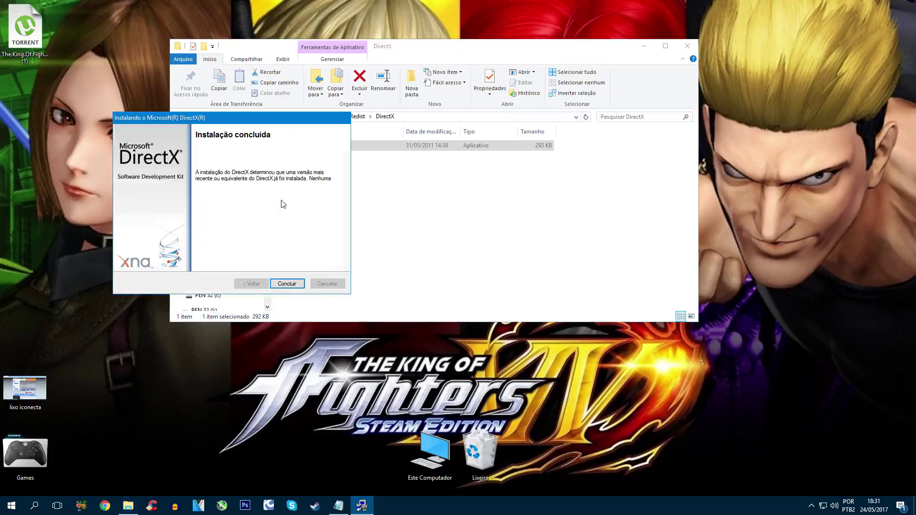
{"action": "left_click", "coordinate": [287, 284]}
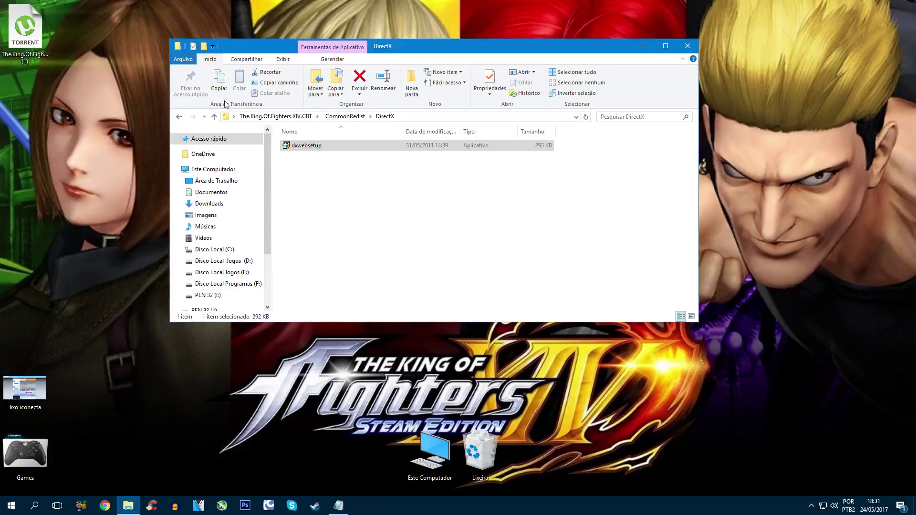
- Go to the 2013 folder inside the vcredist folder of the game's _CommonRedist folder
{"action": "left_click", "coordinate": [179, 117]}
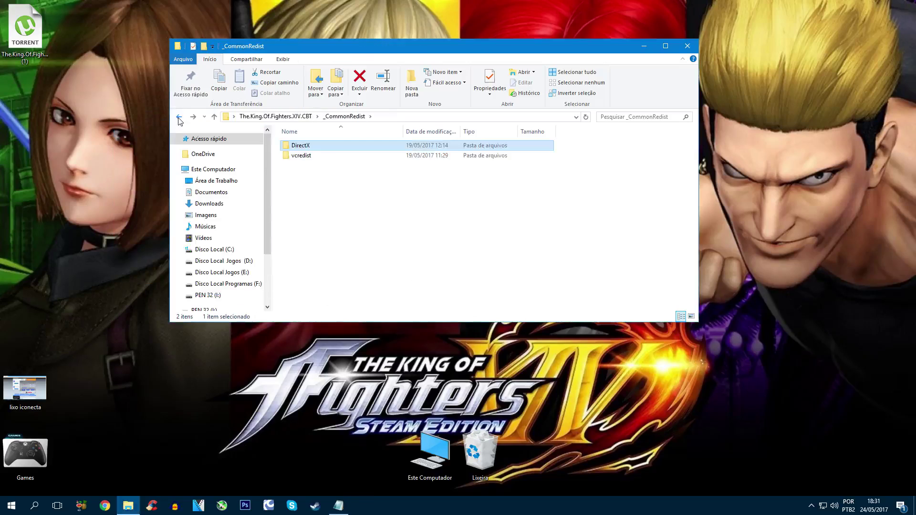
{"action": "double_click", "coordinate": [301, 156]}
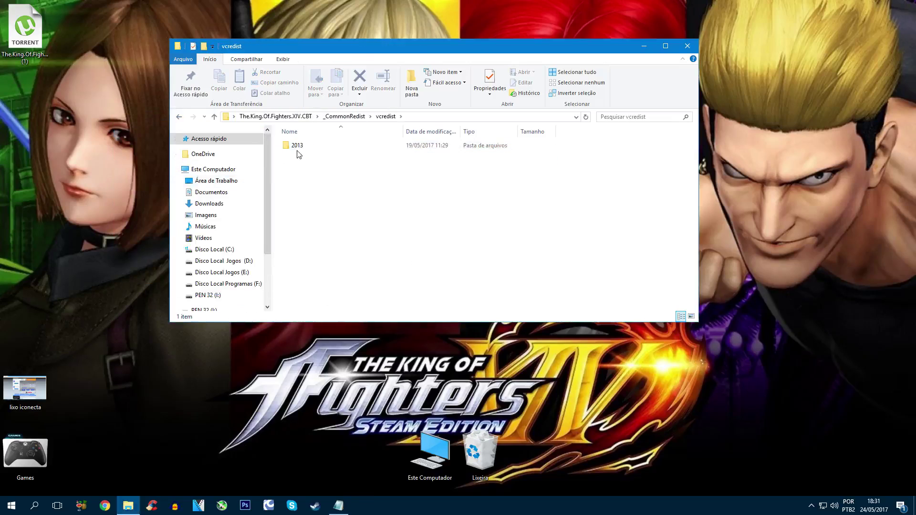
{"action": "left_click", "coordinate": [297, 148]}
{"action": "double_click", "coordinate": [296, 146]}
{"action": "left_click", "coordinate": [296, 156]}
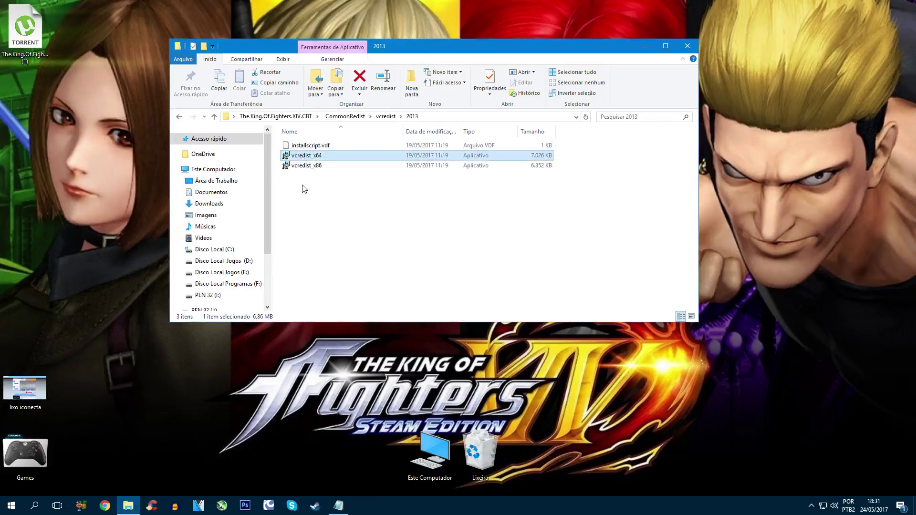
- Run vcredist_x64 as administrator and cancel out of its Visual C++ 2013 setup
{"action": "right_click", "coordinate": [303, 157]}
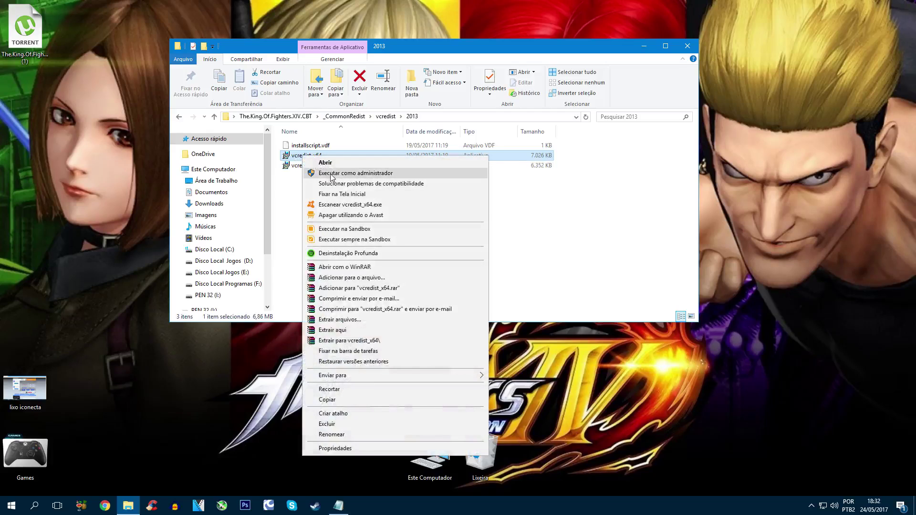
{"action": "left_click", "coordinate": [332, 173]}
{"action": "left_click", "coordinate": [413, 316]}
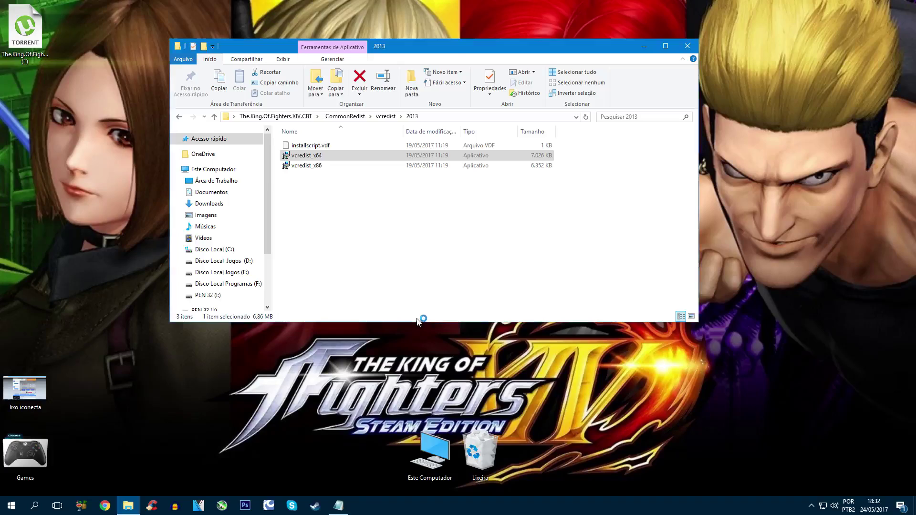
{"action": "left_click", "coordinate": [562, 183]}
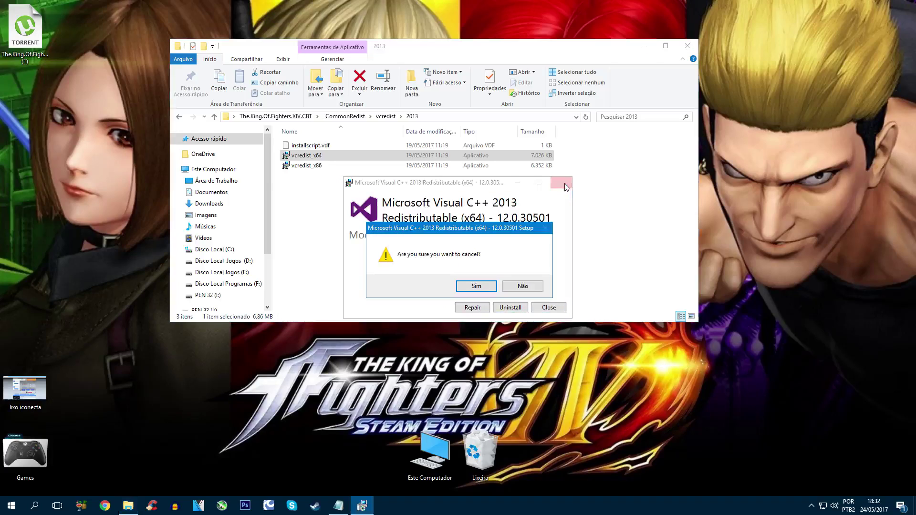
{"action": "left_click", "coordinate": [486, 286]}
- Run vcredist_x86 as administrator and cancel out of its Visual C++ 2013 setup
{"action": "right_click", "coordinate": [294, 166]}
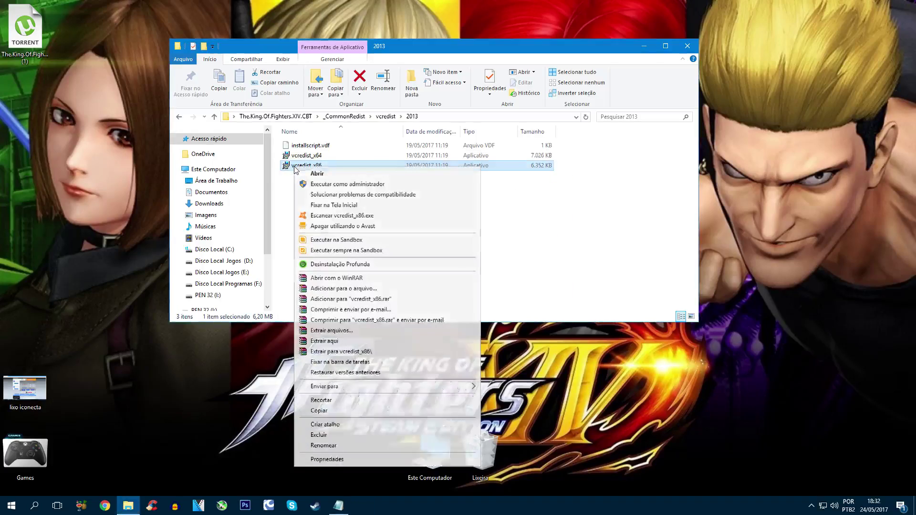
{"action": "left_click", "coordinate": [318, 184]}
{"action": "left_click", "coordinate": [413, 315]}
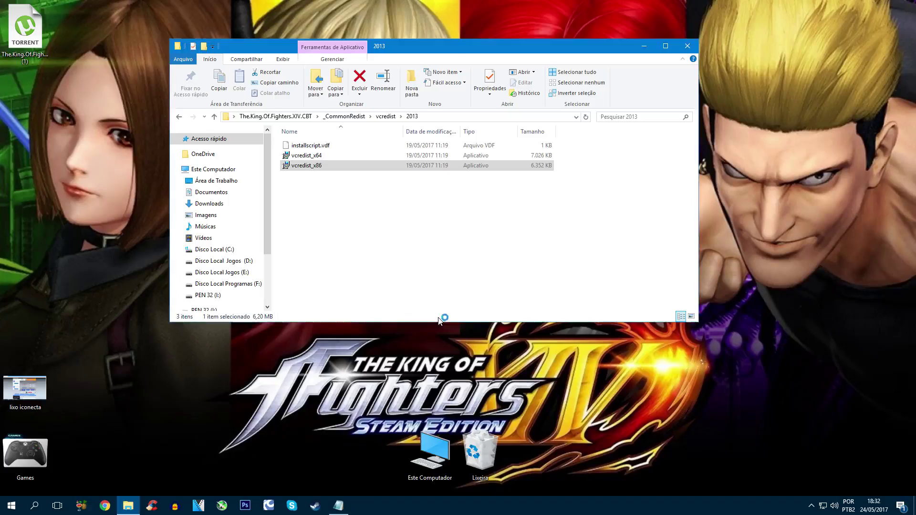
{"action": "left_click", "coordinate": [562, 185]}
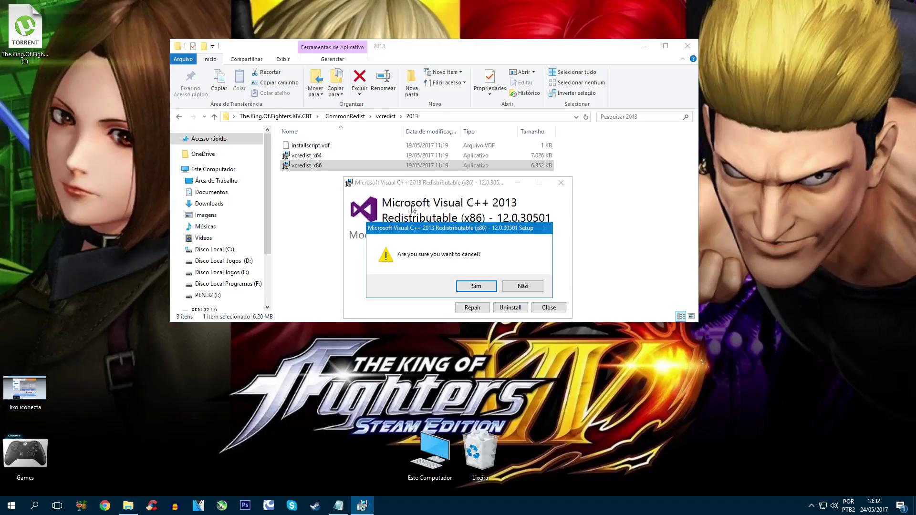
{"action": "left_click", "coordinate": [465, 290]}
- Return to the game's main folder, create a desktop shortcut to the kofxiv application and reposition it on the desktop
{"action": "key", "text": "BackSpace"}
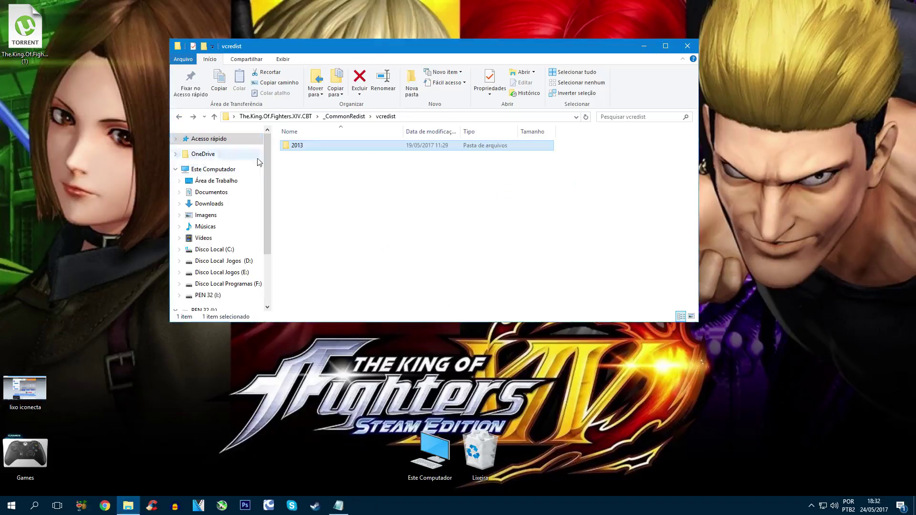
{"action": "left_click", "coordinate": [180, 117]}
{"action": "left_click", "coordinate": [180, 117]}
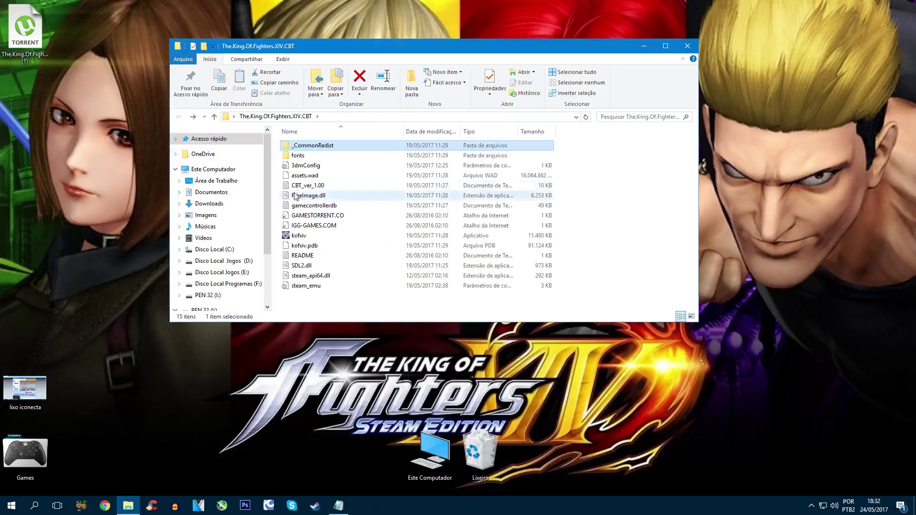
{"action": "left_click", "coordinate": [299, 236]}
{"action": "right_click", "coordinate": [302, 237]}
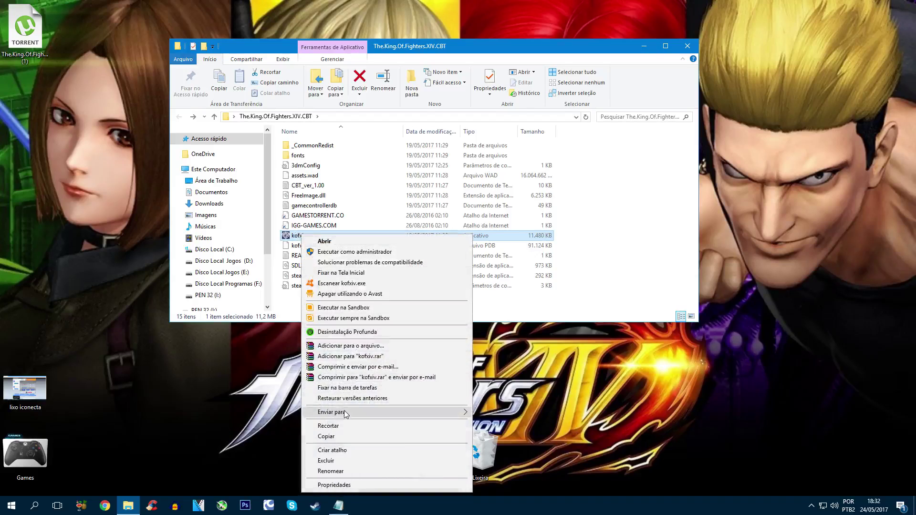
{"action": "mouse_move", "coordinate": [410, 414]}
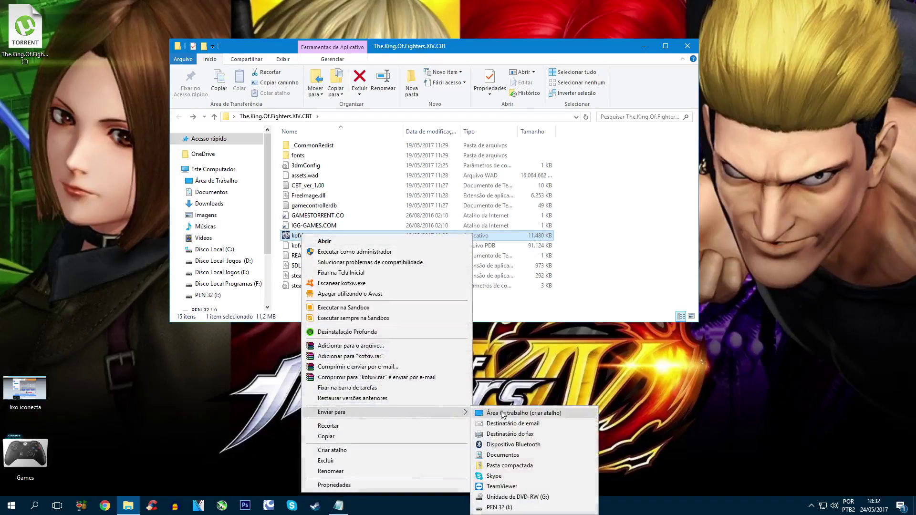
{"action": "left_click", "coordinate": [520, 413]}
{"action": "left_click_drag", "start_coordinate": [49, 101], "coordinate": [149, 163]}
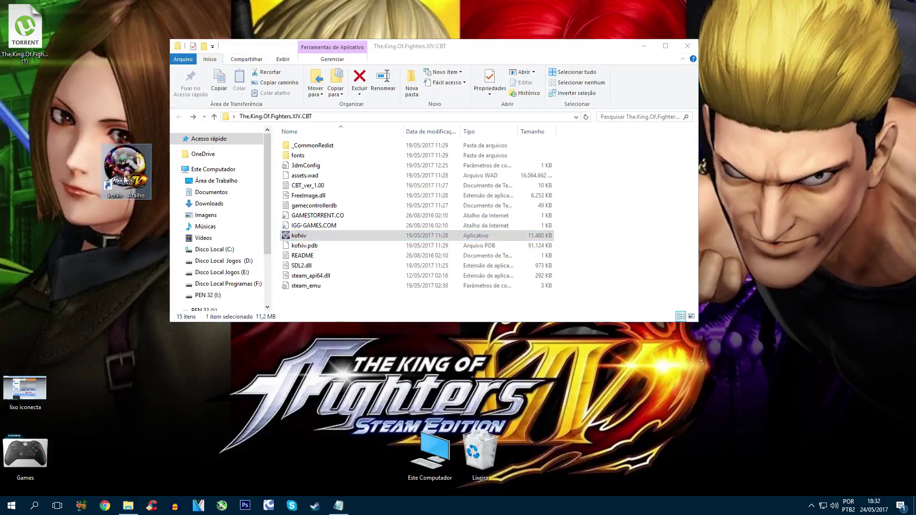
- Open the steam_emu configuration file from the game folder and go to its [DLC] section
{"action": "left_click_drag", "start_coordinate": [251, 47], "coordinate": [306, 36]}
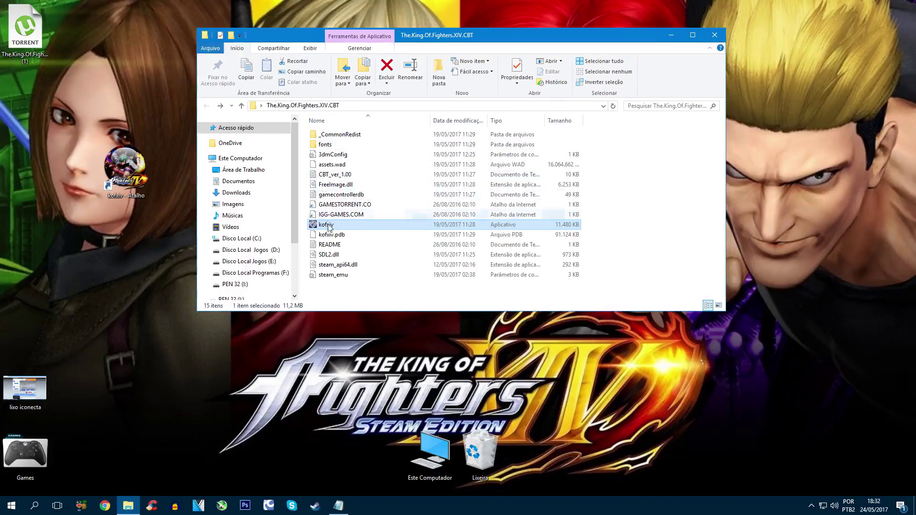
{"action": "double_click", "coordinate": [337, 274]}
{"action": "left_click_drag", "start_coordinate": [303, 68], "coordinate": [345, 37]}
{"action": "scroll", "coordinate": [333, 210], "scroll_direction": "down", "scroll_amount": 3}
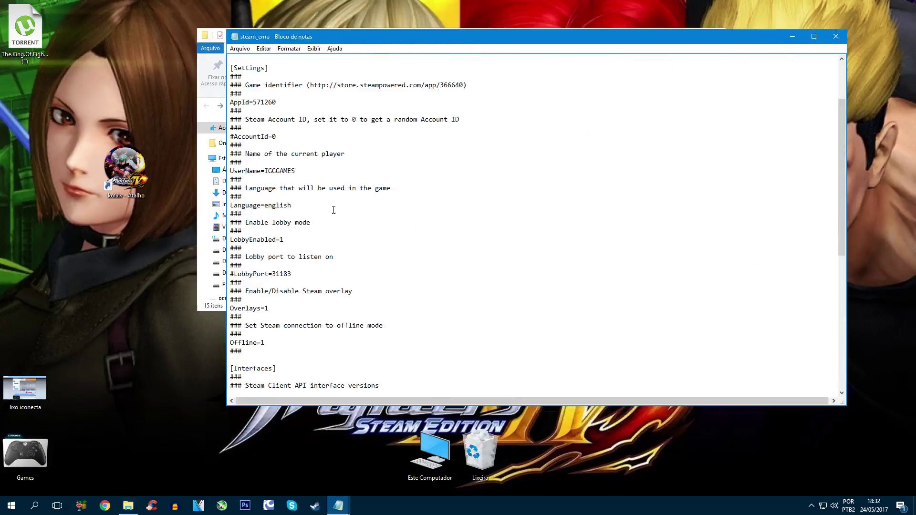
{"action": "scroll", "coordinate": [346, 222], "scroll_direction": "down", "scroll_amount": 1}
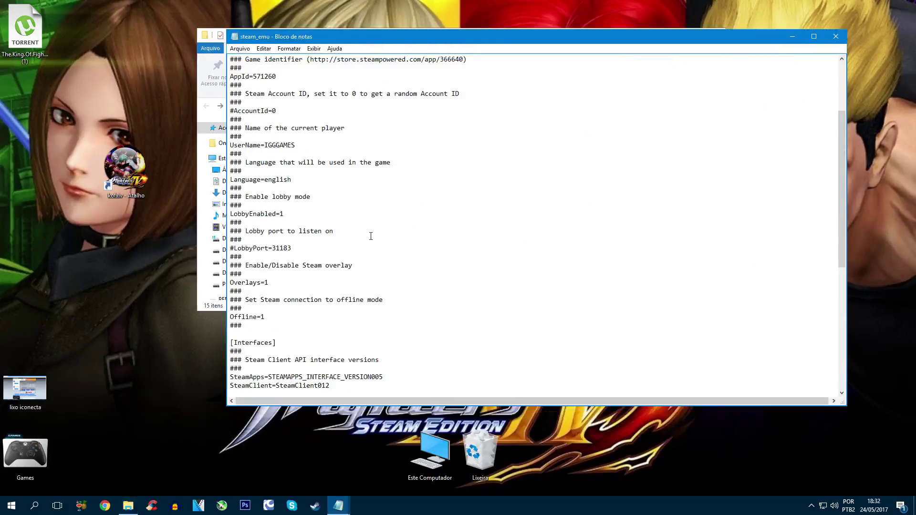
{"action": "scroll", "coordinate": [370, 236], "scroll_direction": "down", "scroll_amount": 5}
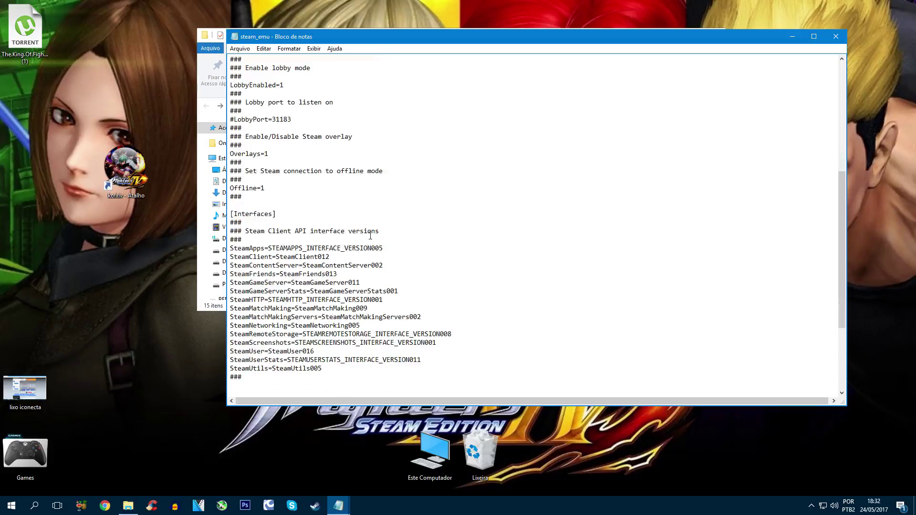
{"action": "scroll", "coordinate": [383, 237], "scroll_direction": "down", "scroll_amount": 3}
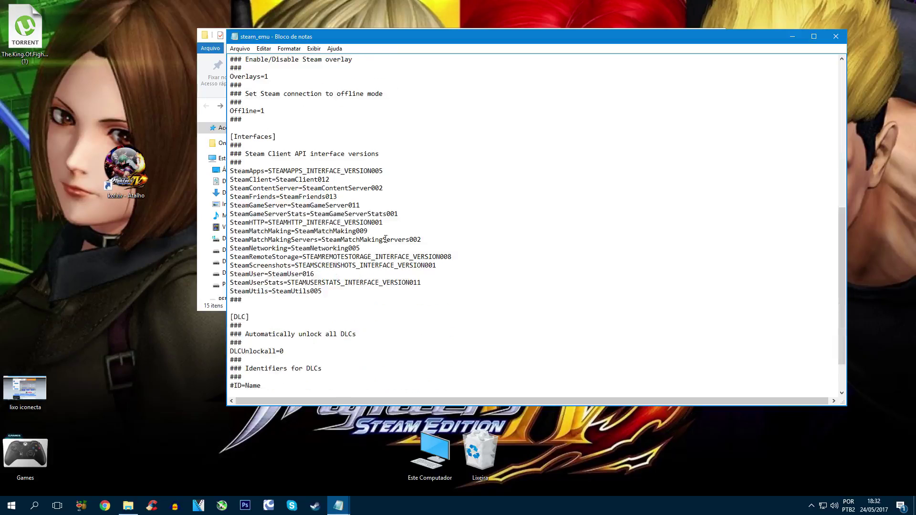
{"action": "scroll", "coordinate": [385, 238], "scroll_direction": "down", "scroll_amount": 1}
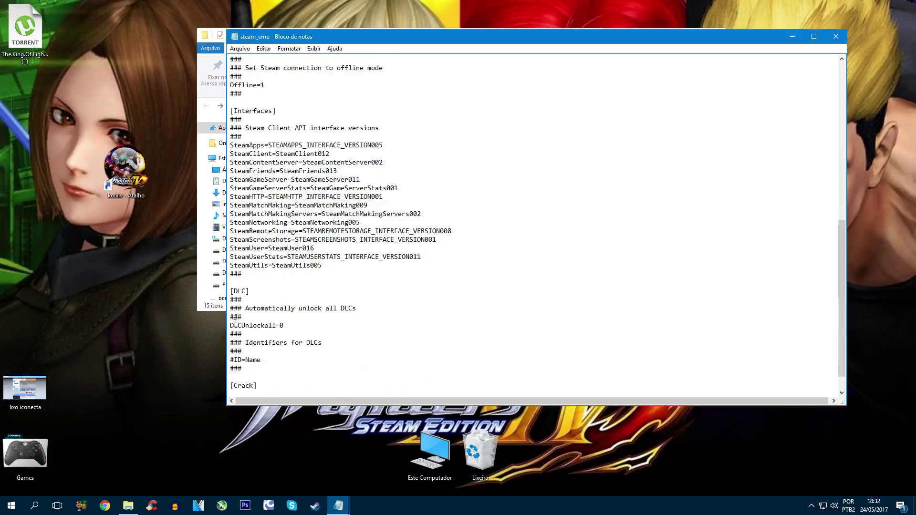
- Set DLCUnlockall to 1 in the steam_emu file and save it
{"action": "left_click_drag", "start_coordinate": [242, 325], "coordinate": [268, 323]}
{"action": "left_click", "coordinate": [300, 324]}
{"action": "left_click_drag", "start_coordinate": [347, 40], "coordinate": [344, 37]}
{"action": "left_click", "coordinate": [230, 50]}
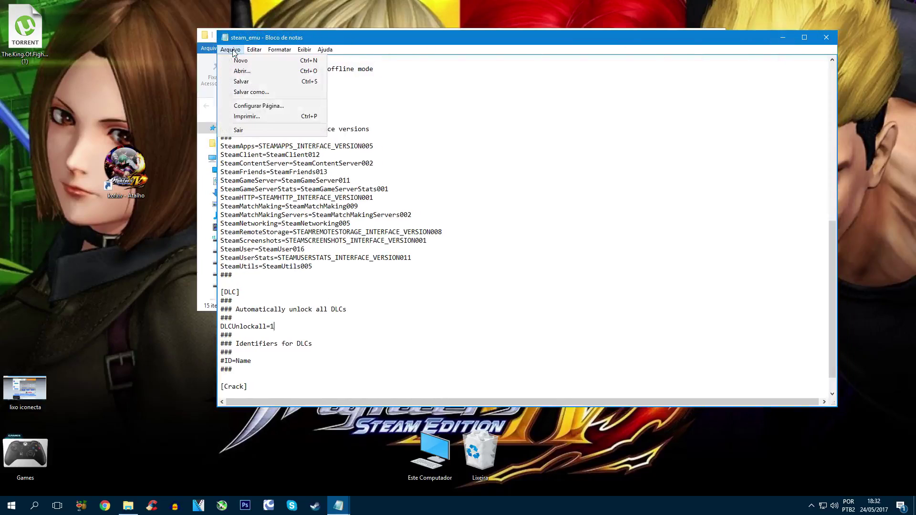
{"action": "left_click", "coordinate": [241, 82]}
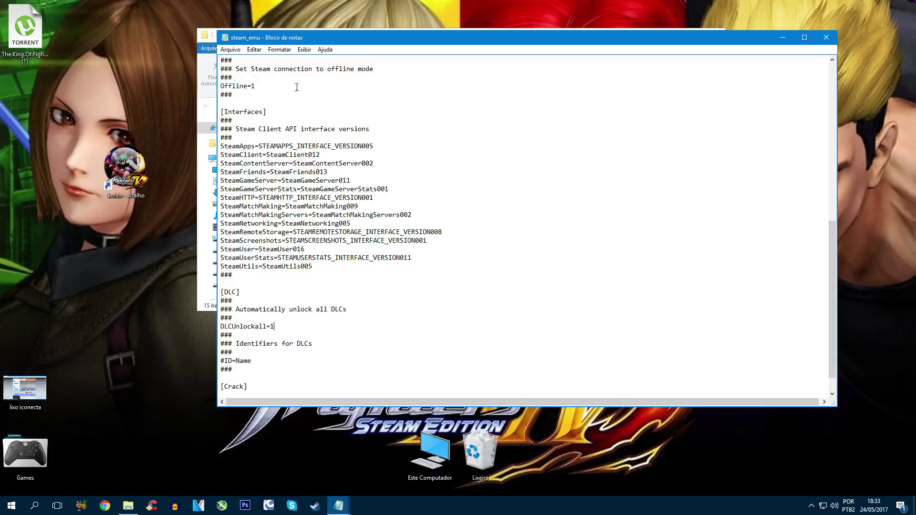
- Save a copy of the steam_emu file to the desktop, reposition its icon and close the text editor
{"action": "left_click", "coordinate": [229, 50]}
{"action": "left_click", "coordinate": [244, 92]}
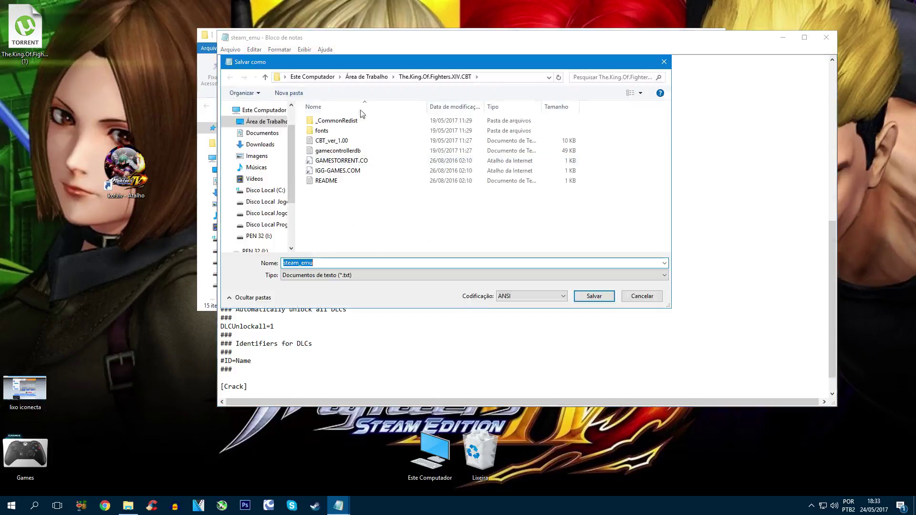
{"action": "left_click", "coordinate": [262, 123]}
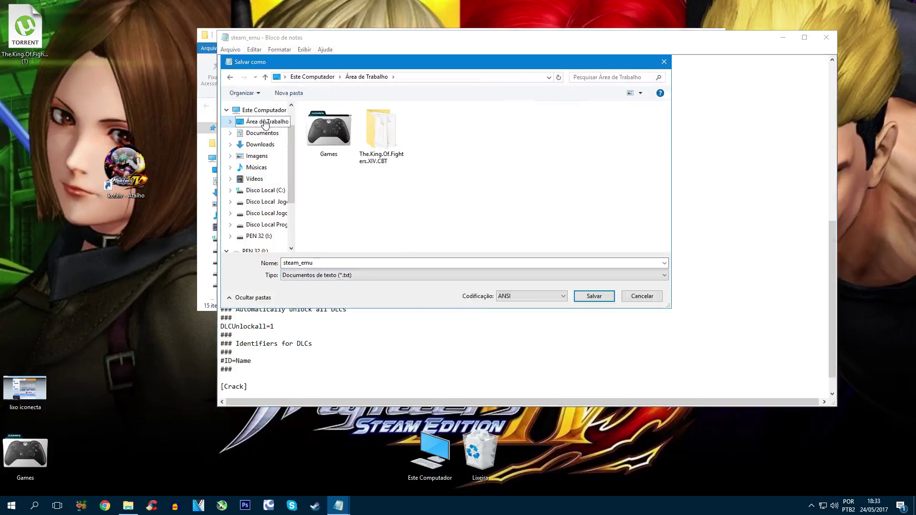
{"action": "left_click", "coordinate": [594, 296]}
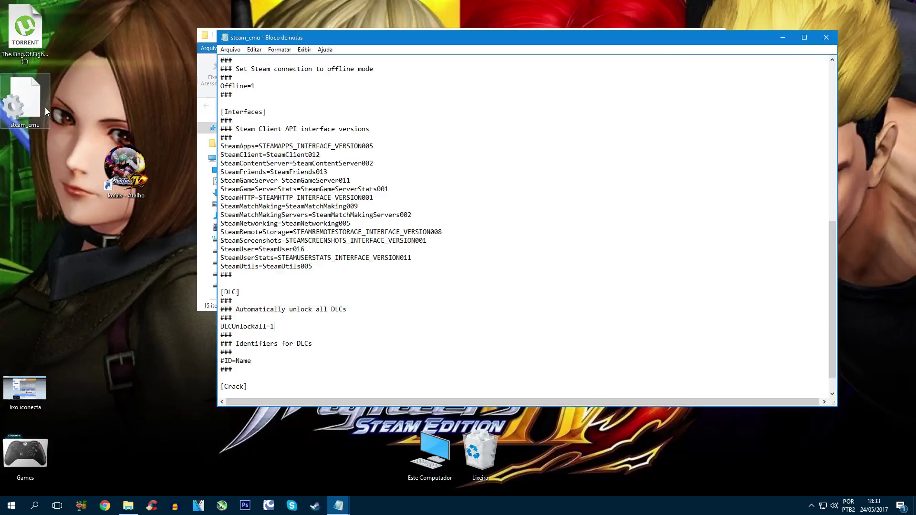
{"action": "left_click", "coordinate": [28, 102]}
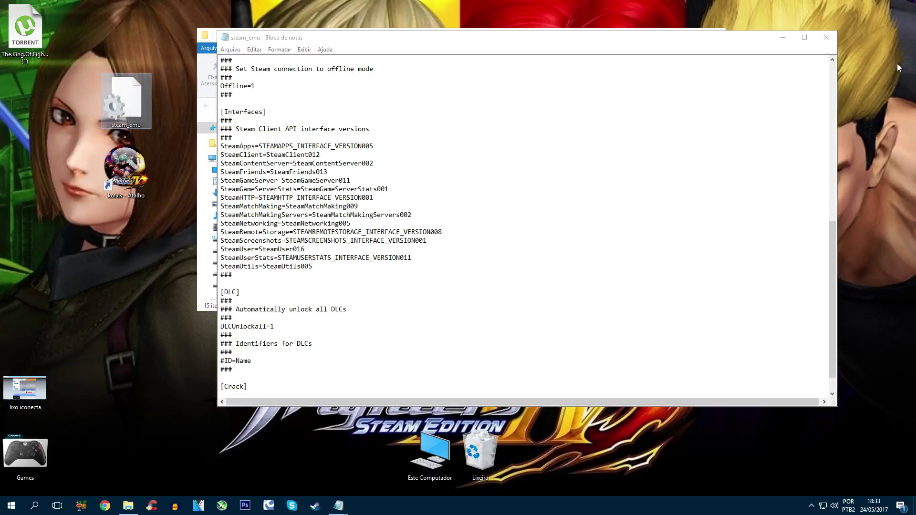
{"action": "left_click", "coordinate": [827, 37]}
- Move steam_emu from the desktop into the game folder, replacing the existing file, and close the folder window
{"action": "left_click_drag", "start_coordinate": [479, 34], "coordinate": [484, 23]}
{"action": "left_click_drag", "start_coordinate": [125, 101], "coordinate": [167, 143]}
{"action": "left_click_drag", "start_coordinate": [679, 191], "coordinate": [679, 192]}
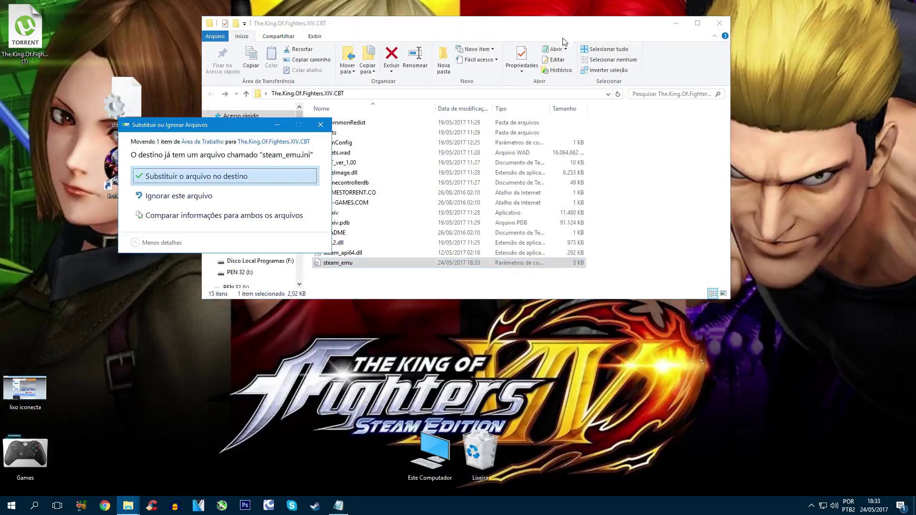
{"action": "left_click", "coordinate": [196, 177]}
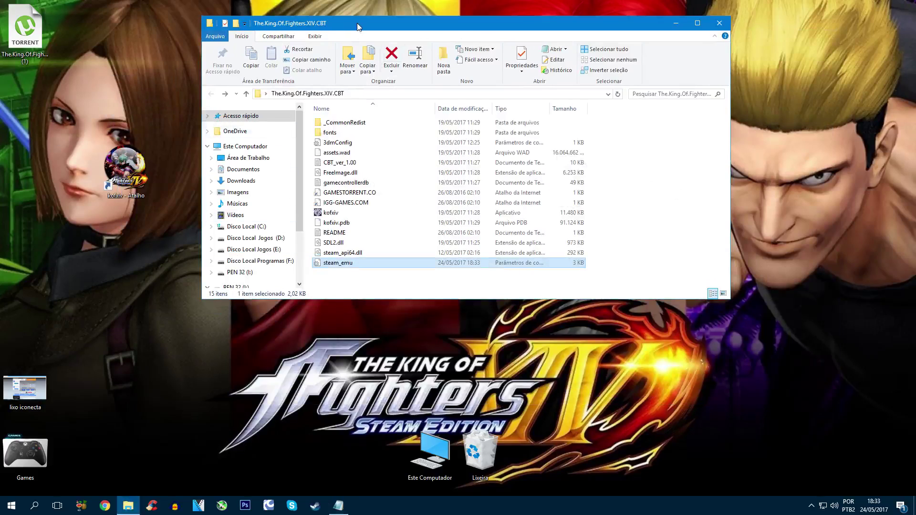
{"action": "left_click_drag", "start_coordinate": [359, 27], "coordinate": [340, 31]}
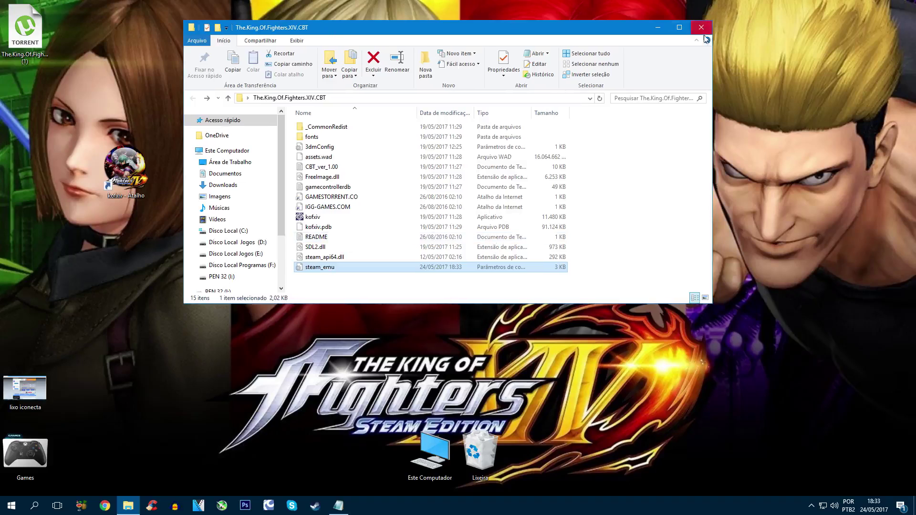
{"action": "left_click", "coordinate": [702, 28]}
- Move the game's archive and folder icons to the desktop's upper edge and the kofxiv shortcut nearer the centre
{"action": "right_click", "coordinate": [432, 183]}
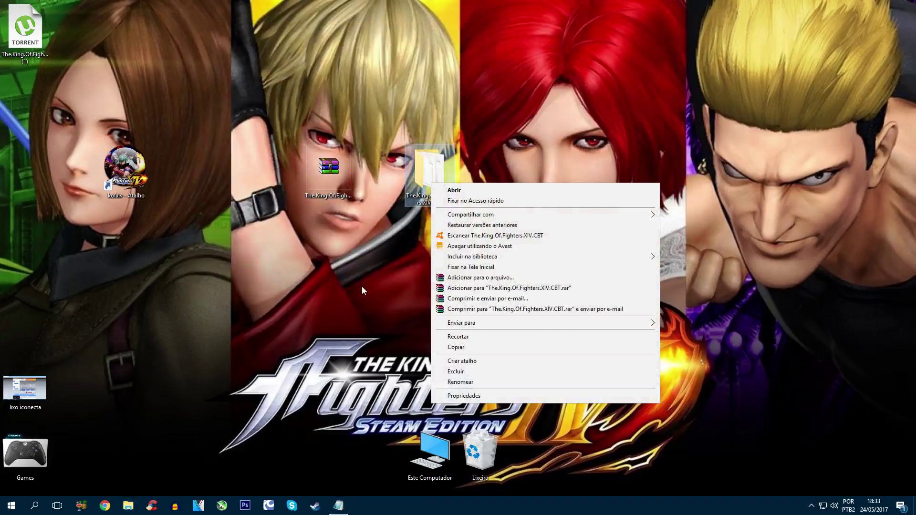
{"action": "left_click", "coordinate": [367, 67]}
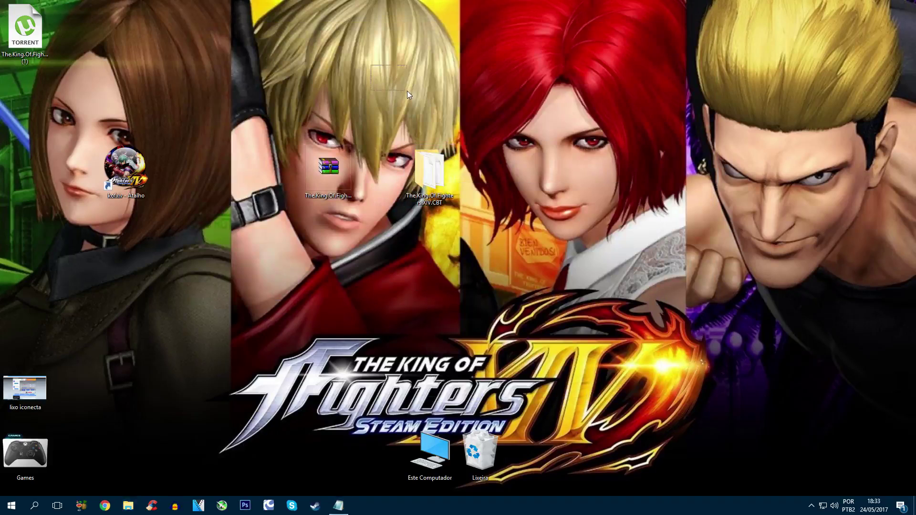
{"action": "left_click_drag", "start_coordinate": [327, 167], "coordinate": [279, 28]}
{"action": "left_click_drag", "start_coordinate": [424, 169], "coordinate": [329, 33]}
{"action": "left_click_drag", "start_coordinate": [121, 180], "coordinate": [372, 178]}
- Open the kofxiv shortcut's compatibility properties and enable running the program in compatibility mode
{"action": "right_click", "coordinate": [372, 179]}
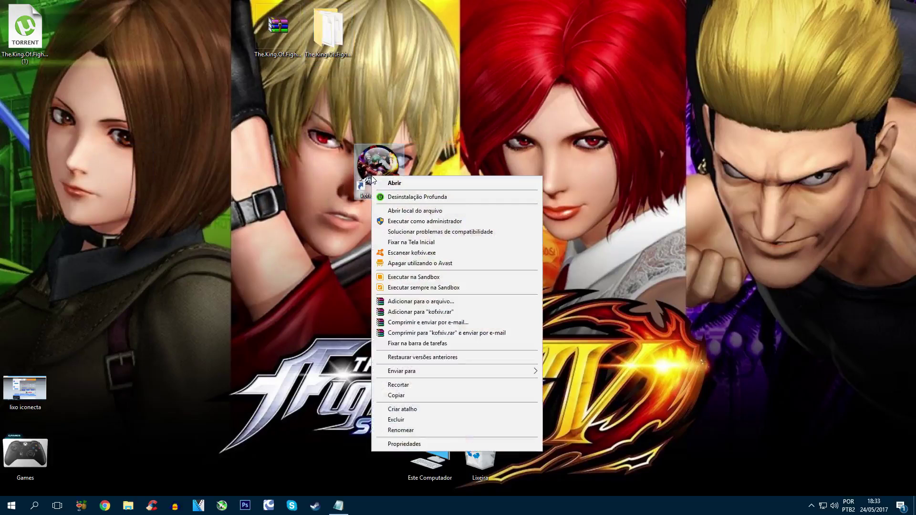
{"action": "left_click", "coordinate": [404, 444]}
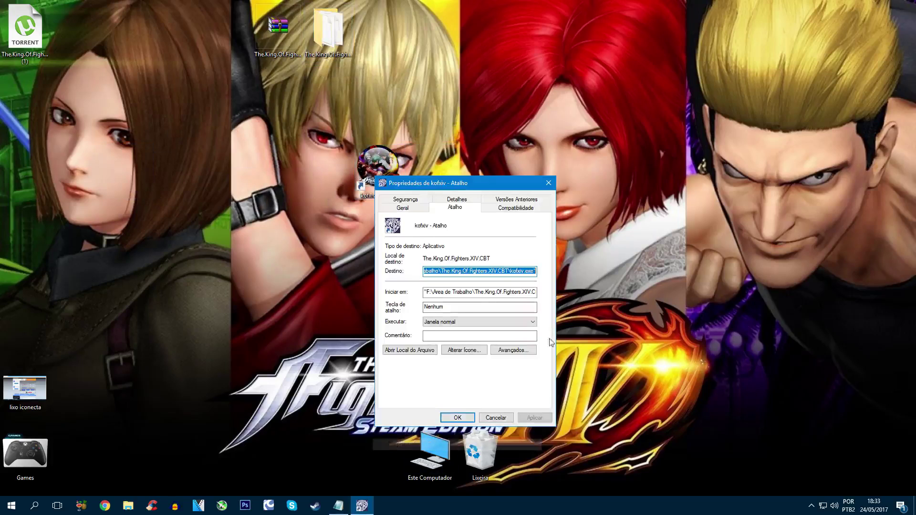
{"action": "left_click", "coordinate": [506, 208]}
{"action": "left_click_drag", "start_coordinate": [490, 182], "coordinate": [489, 121]}
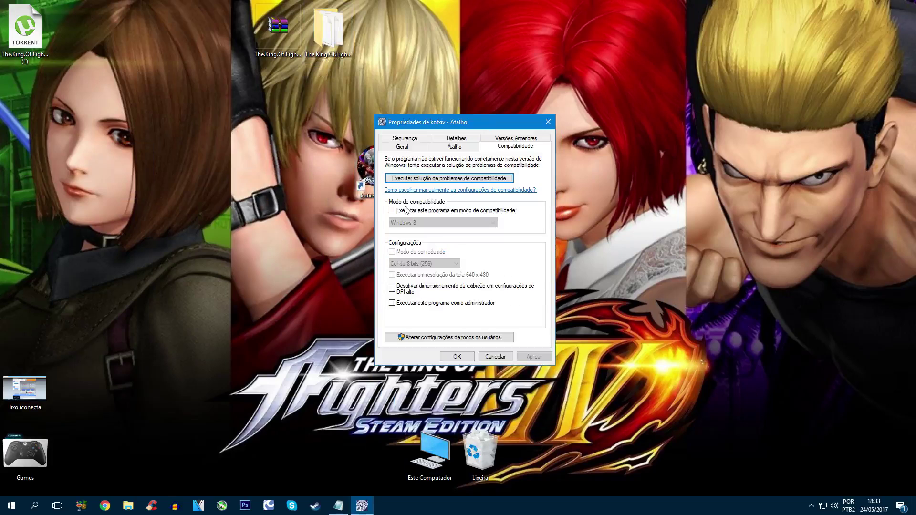
{"action": "left_click_drag", "start_coordinate": [433, 125], "coordinate": [462, 117]}
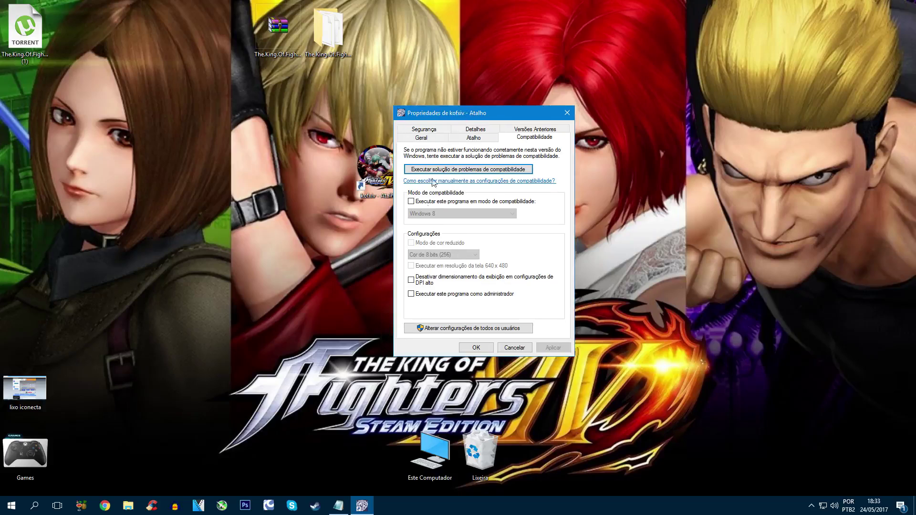
{"action": "left_click", "coordinate": [412, 203]}
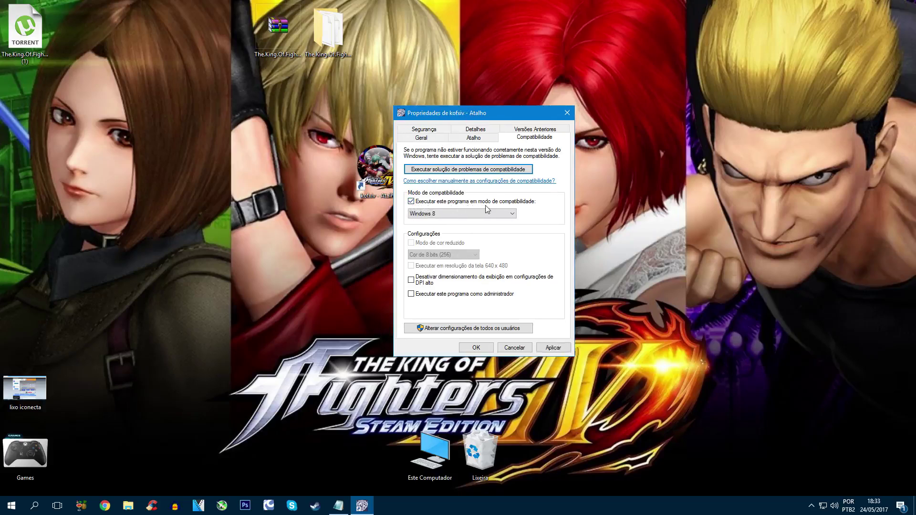
- Set the shortcut's compatibility mode to Windows 7, enable running as administrator and apply the properties
{"action": "left_click_drag", "start_coordinate": [519, 118], "coordinate": [530, 108]}
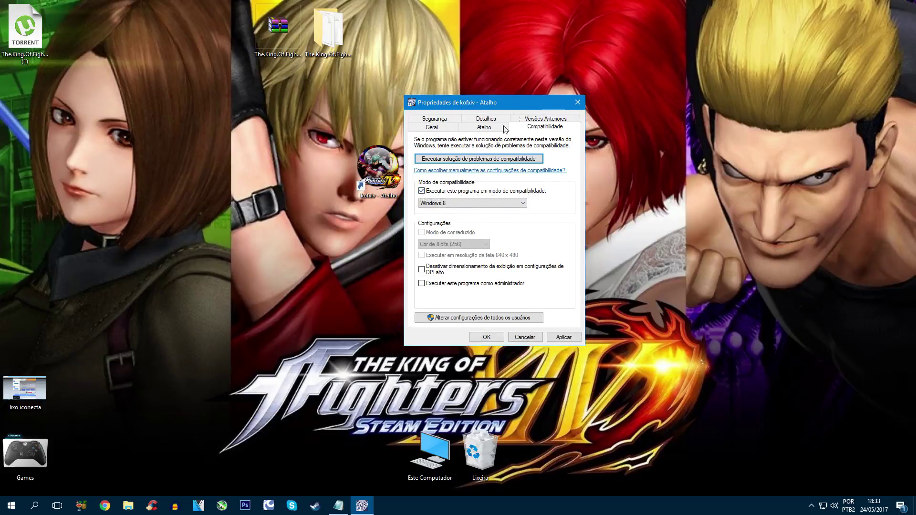
{"action": "left_click", "coordinate": [511, 204]}
{"action": "left_click", "coordinate": [440, 230]}
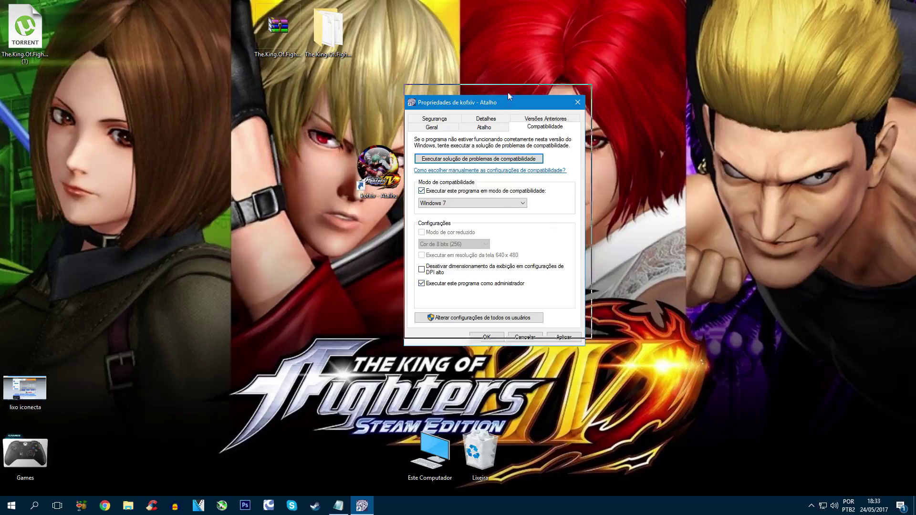
{"action": "left_click_drag", "start_coordinate": [504, 104], "coordinate": [512, 84]}
{"action": "left_click", "coordinate": [570, 317]}
{"action": "left_click", "coordinate": [494, 316]}
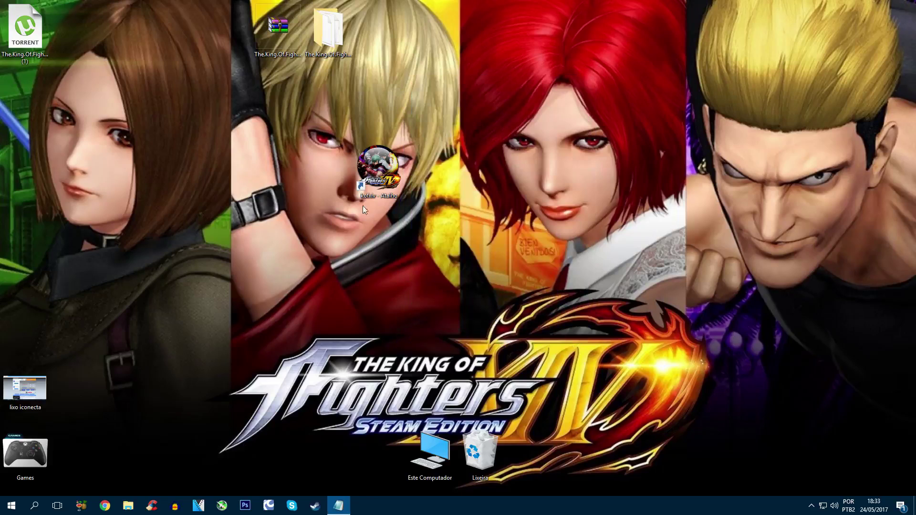
- Run the kofxiv shortcut as administrator and allow it to make changes to the device
{"action": "right_click", "coordinate": [377, 162]}
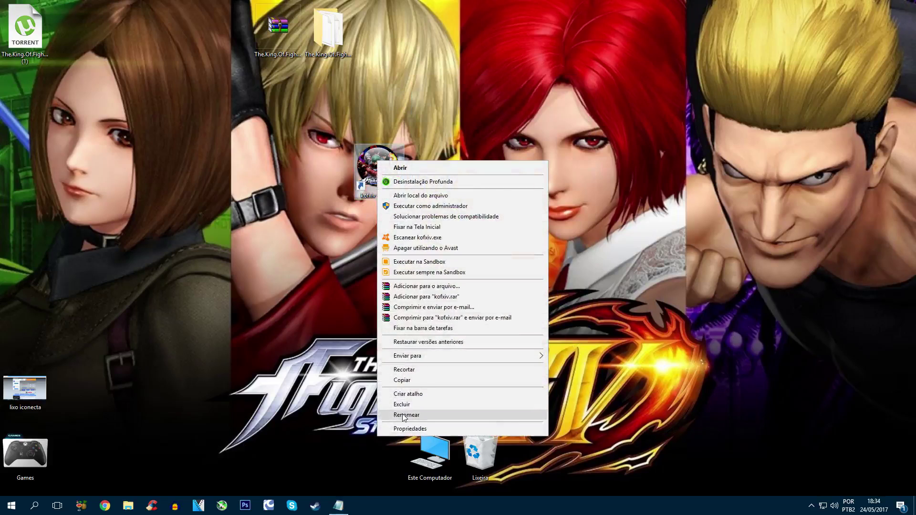
{"action": "left_click", "coordinate": [416, 207]}
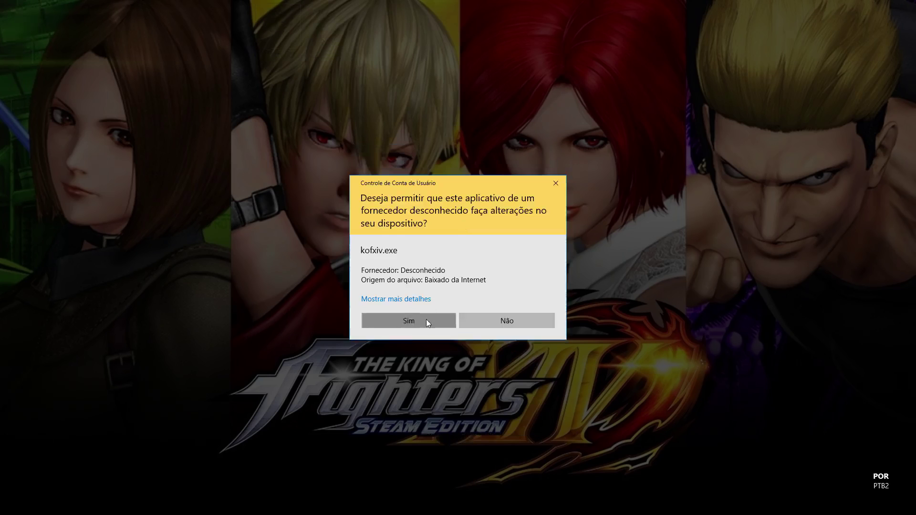
{"action": "left_click", "coordinate": [426, 318]}
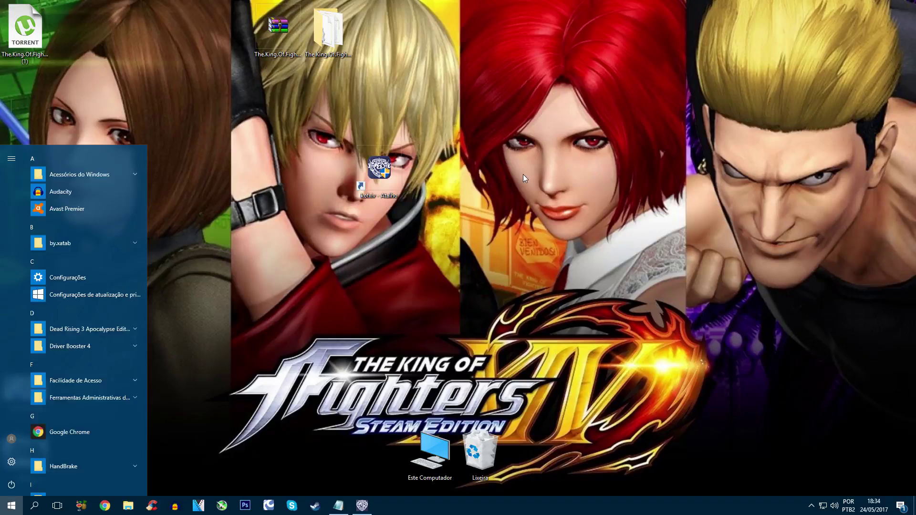
- Lower The King Of Fighters XIV volume to about 16 in the volume mixer and return to the game
{"action": "right_click", "coordinate": [833, 505]}
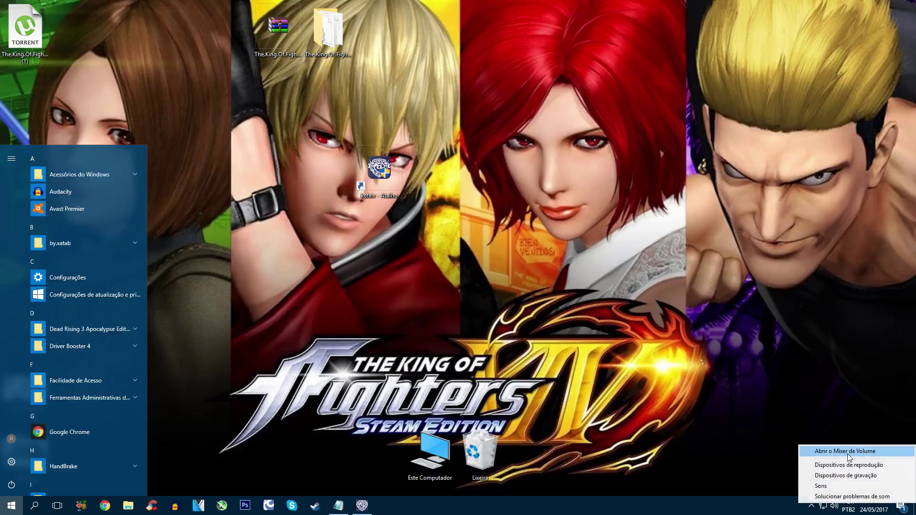
{"action": "left_click", "coordinate": [847, 451]}
{"action": "left_click_drag", "start_coordinate": [876, 400], "coordinate": [879, 447]}
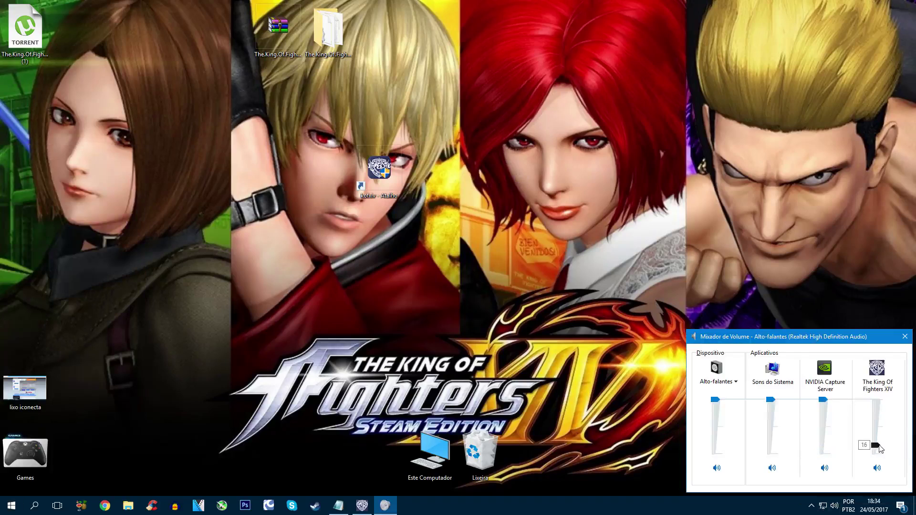
{"action": "left_click", "coordinate": [362, 506]}
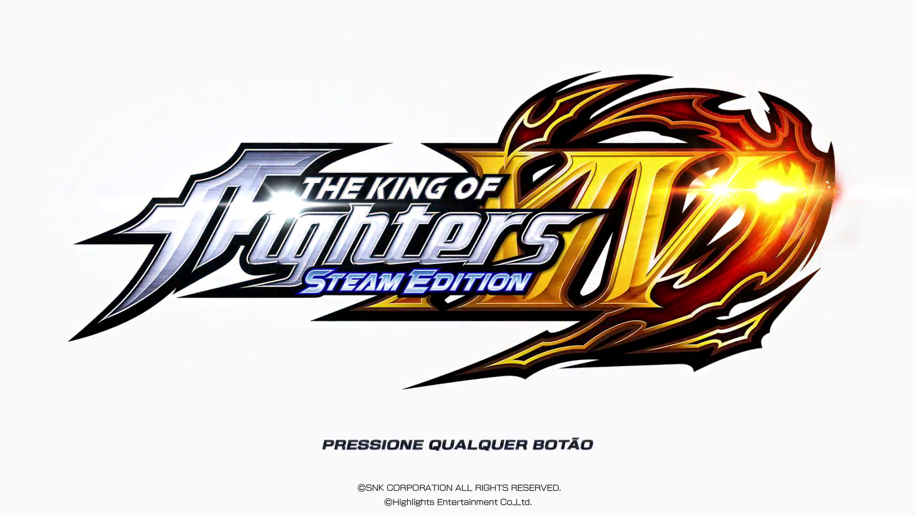
- Enter the game's main menu from the title screen and open Opções
{"action": "key", "text": "Return"}
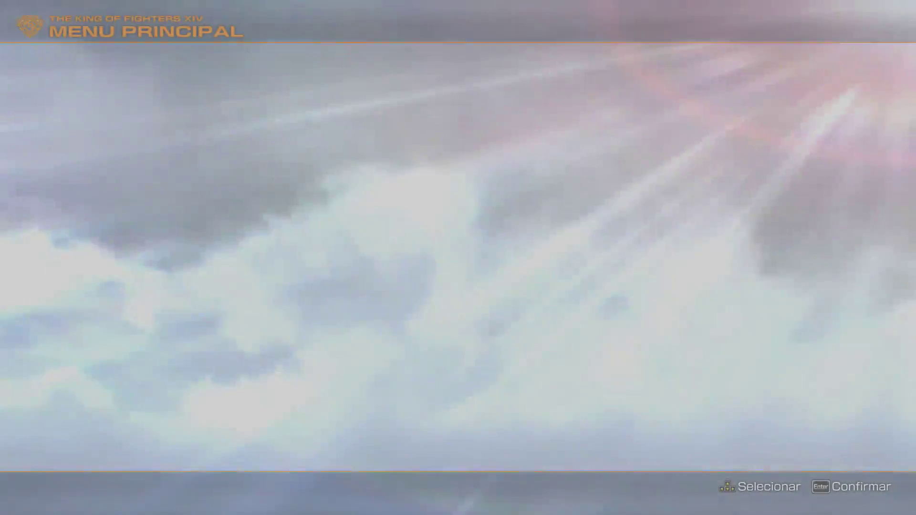
{"action": "key", "text": "Right"}
{"action": "key", "text": "Right"}
{"action": "key", "text": "Right"}
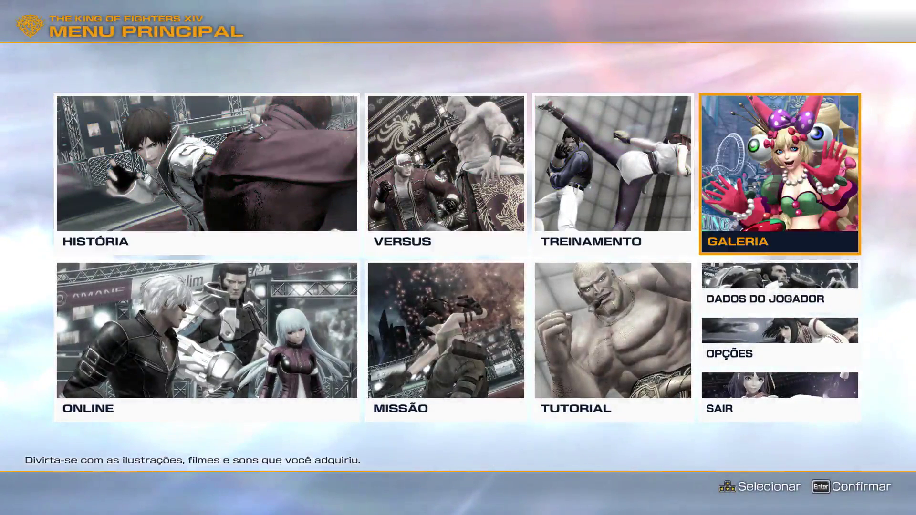
{"action": "key", "text": "Down"}
{"action": "key", "text": "Down"}
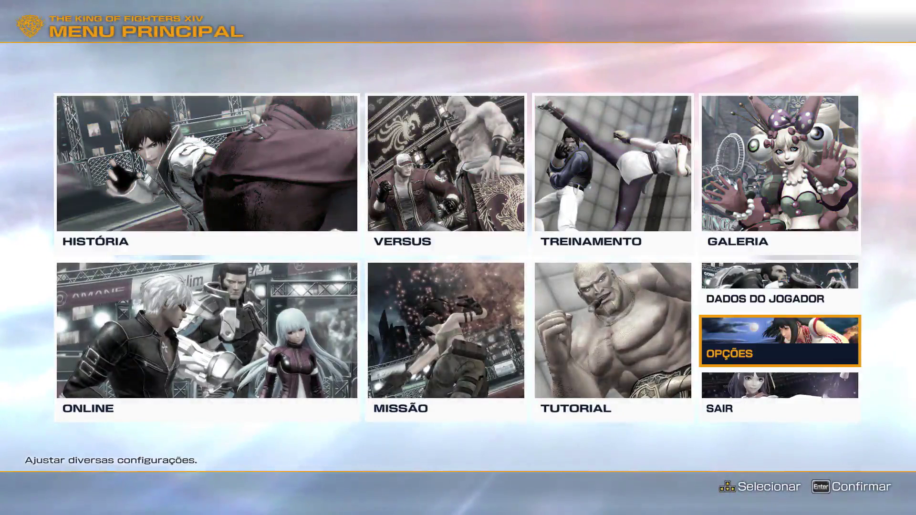
{"action": "key", "text": "Return"}
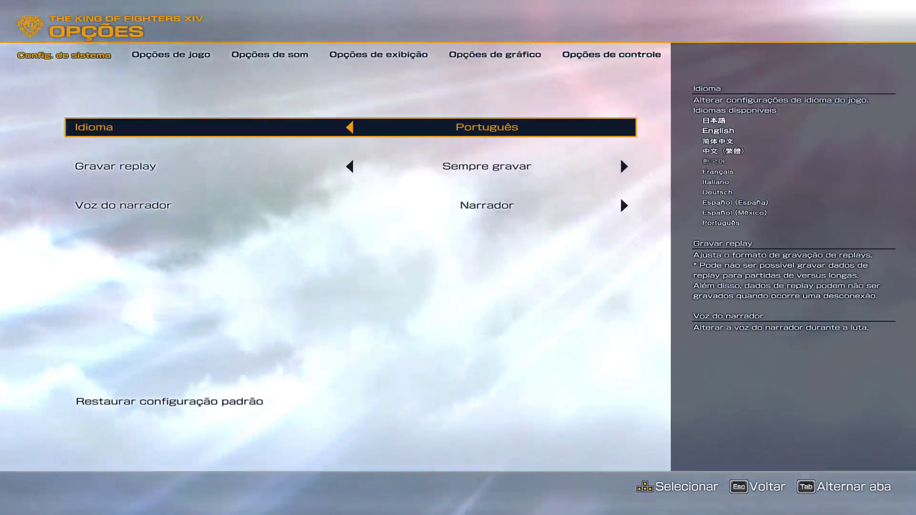
- Cycle through the available game languages and switch the language to English
{"action": "key", "text": "Left"}
{"action": "key", "text": "Left"}
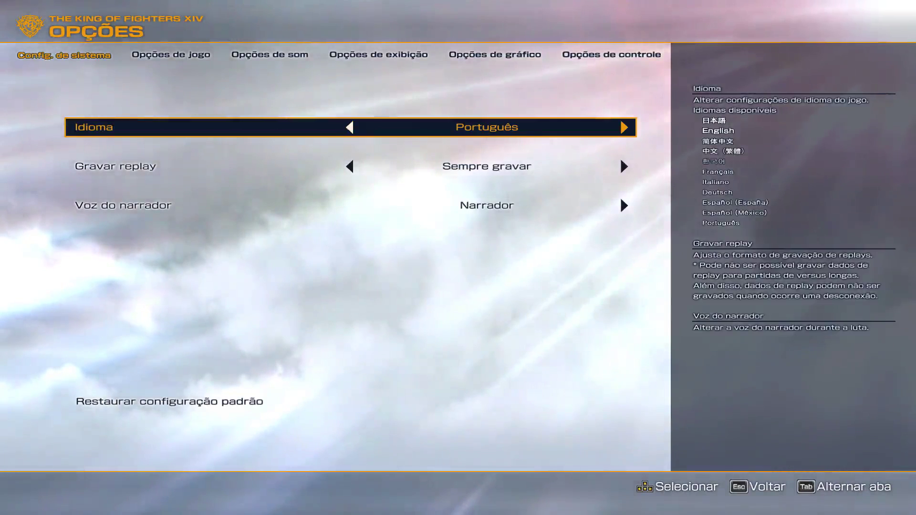
{"action": "key", "text": "Left"}
{"action": "key", "text": "Left"}
{"action": "key", "text": "Right"}
{"action": "key", "text": "Right"}
{"action": "key", "text": "Right"}
{"action": "key", "text": "Right"}
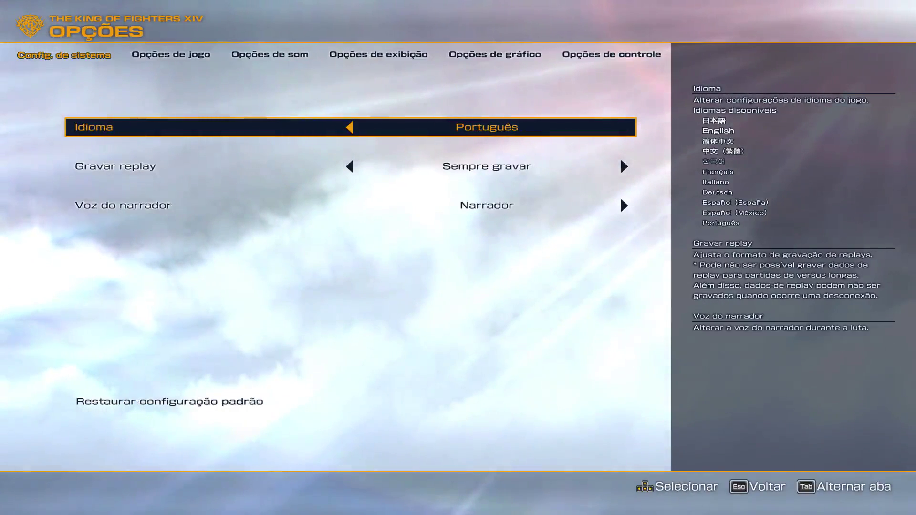
{"action": "key", "text": "Left"}
{"action": "key", "text": "Left"}
{"action": "key", "text": "Right"}
{"action": "key", "text": "Right"}
{"action": "key", "text": "Left"}
{"action": "key", "text": "Left"}
{"action": "key", "text": "Left"}
{"action": "key", "text": "Left"}
{"action": "key", "text": "Left"}
{"action": "key", "text": "Left"}
{"action": "key", "text": "Right"}
{"action": "key", "text": "Right"}
{"action": "key", "text": "Left"}
{"action": "key", "text": "Left"}
{"action": "key", "text": "Left"}
{"action": "key", "text": "Left"}
{"action": "key", "text": "Left"}
{"action": "key", "text": "Left"}
{"action": "key", "text": "Right"}
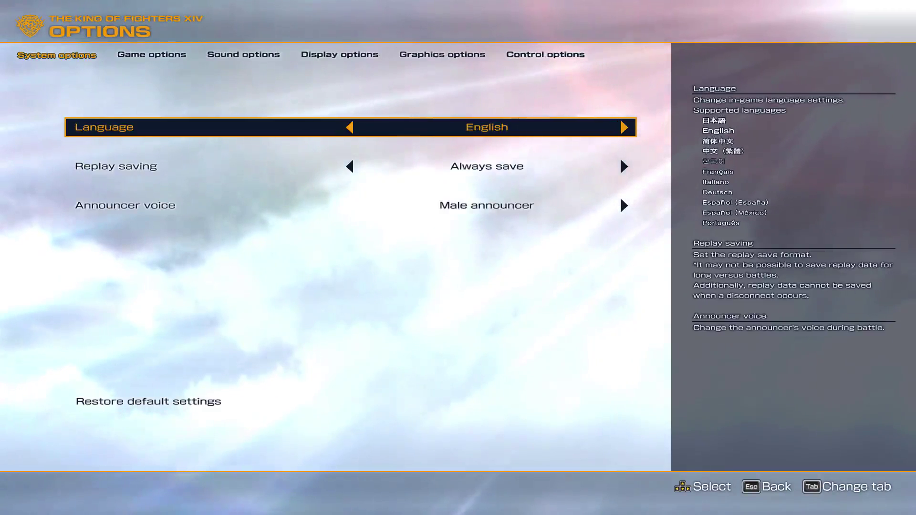
- Set the game's language back to Português
{"action": "key", "text": "Right"}
{"action": "key", "text": "Right"}
{"action": "key", "text": "Right"}
{"action": "key", "text": "Right"}
{"action": "key", "text": "Right"}
{"action": "key", "text": "Right"}
{"action": "key", "text": "Right"}
{"action": "key", "text": "Right"}
{"action": "key", "text": "Right"}
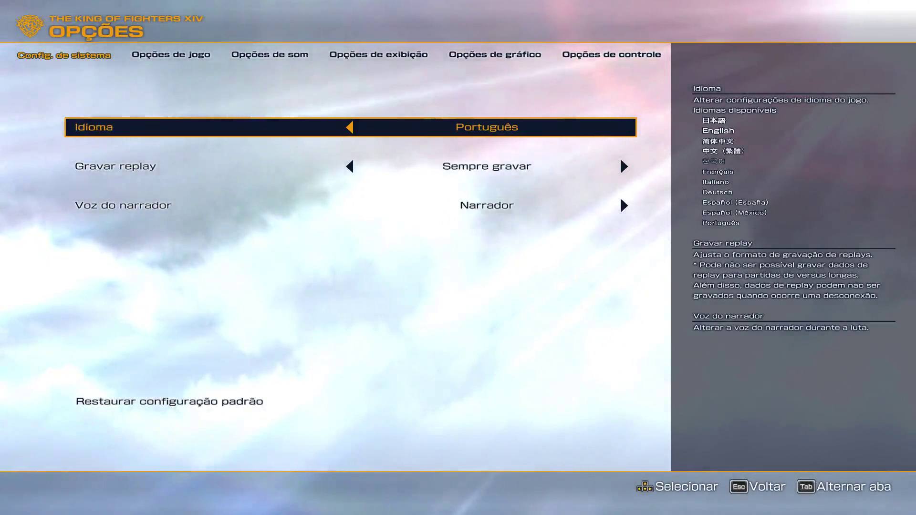
- Leave the system settings and return to the main menu
{"action": "key", "text": "Up"}
{"action": "key", "text": "Down"}
{"action": "key", "text": "Up"}
{"action": "key", "text": "Up"}
{"action": "key", "text": "Up"}
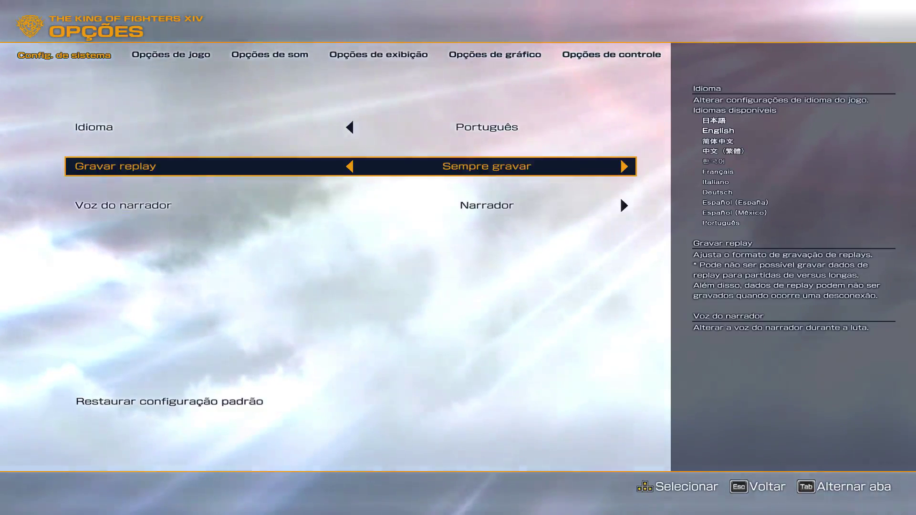
{"action": "key", "text": "Up"}
{"action": "key", "text": "Escape"}
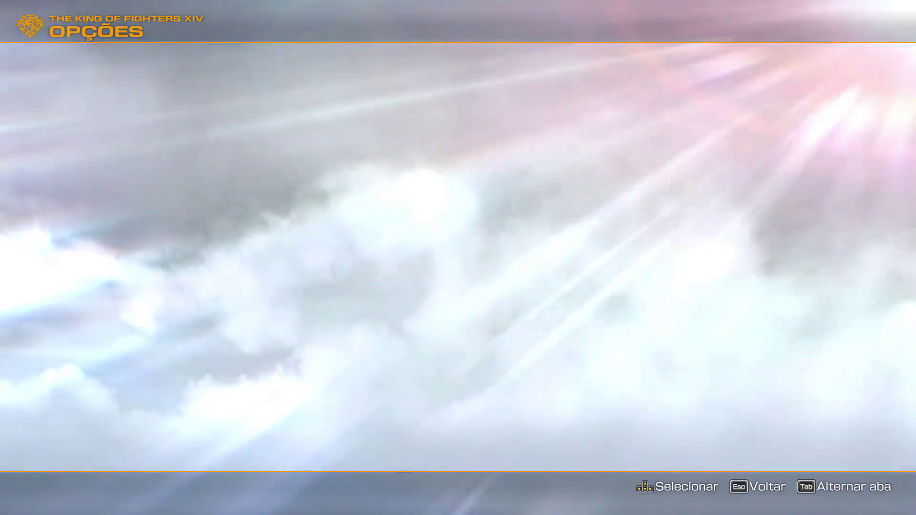
- Look through the game modes in the main menu, ending on História
{"action": "key", "text": "Left"}
{"action": "key", "text": "Left"}
{"action": "key", "text": "Left"}
{"action": "key", "text": "Up"}
{"action": "key", "text": "Right"}
{"action": "key", "text": "Right"}
{"action": "key", "text": "Right"}
{"action": "key", "text": "Right"}
{"action": "key", "text": "Right"}
{"action": "key", "text": "Right"}
{"action": "key", "text": "Left"}
{"action": "key", "text": "Left"}
{"action": "key", "text": "Right"}
{"action": "key", "text": "Left"}
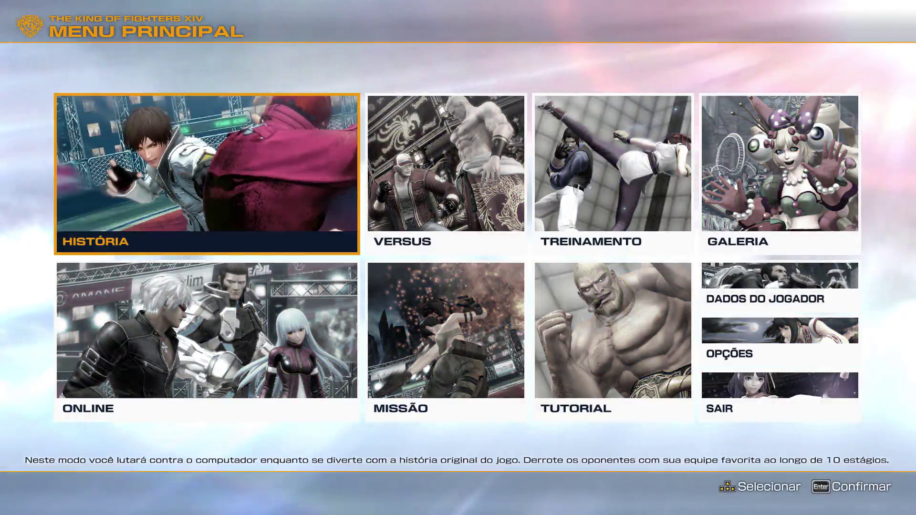